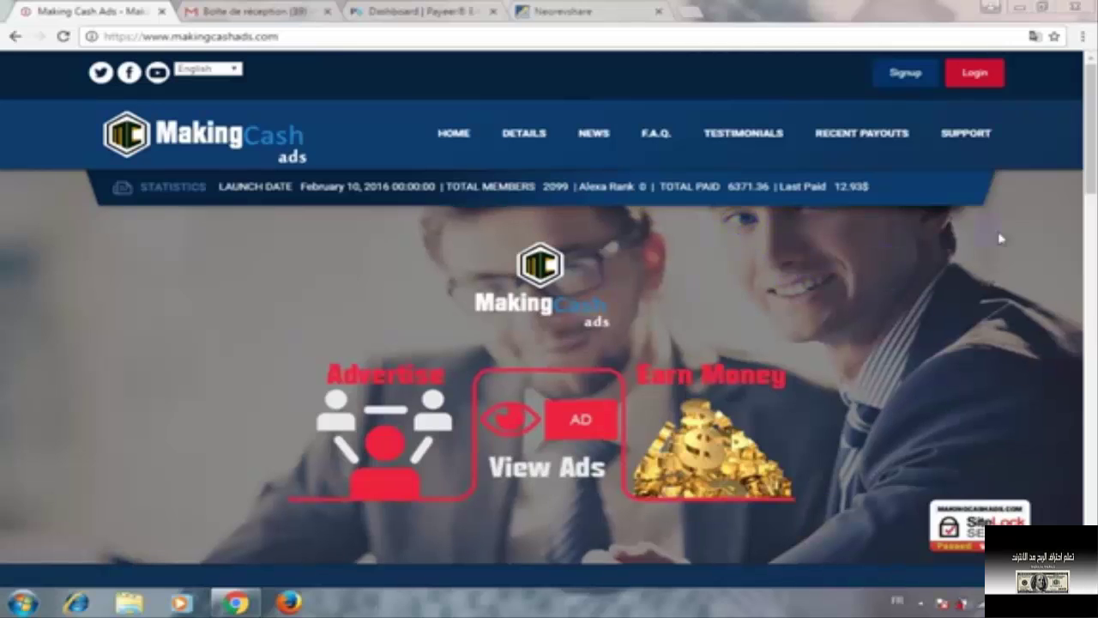
Open the Signup page and scroll to the empty registration form
{"action": "left_click", "coordinate": [903, 77]}
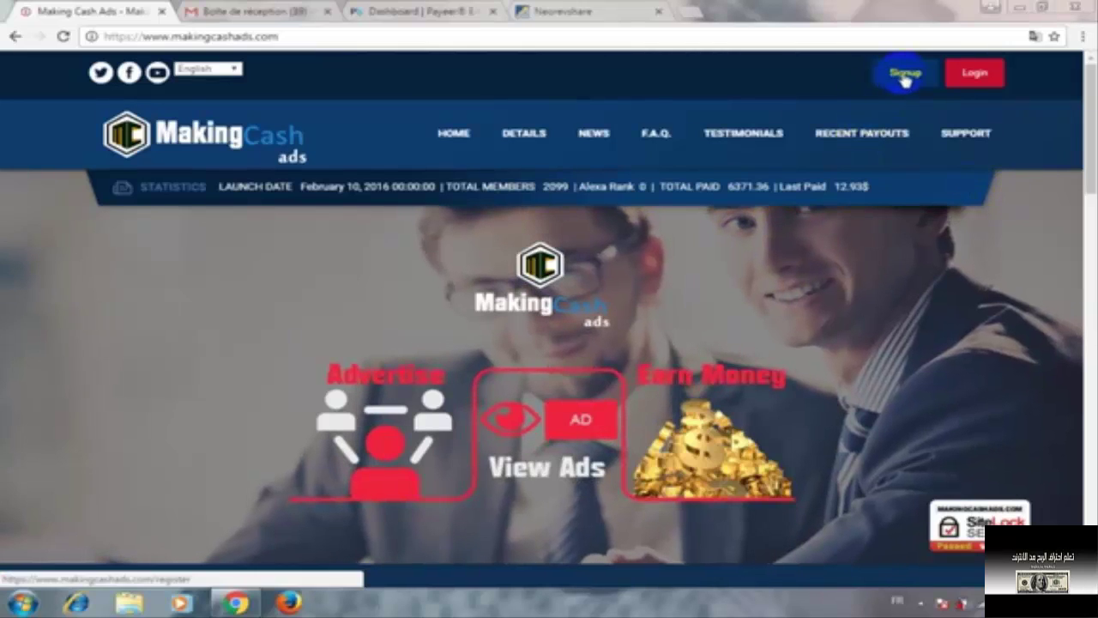
{"action": "left_click", "coordinate": [905, 77]}
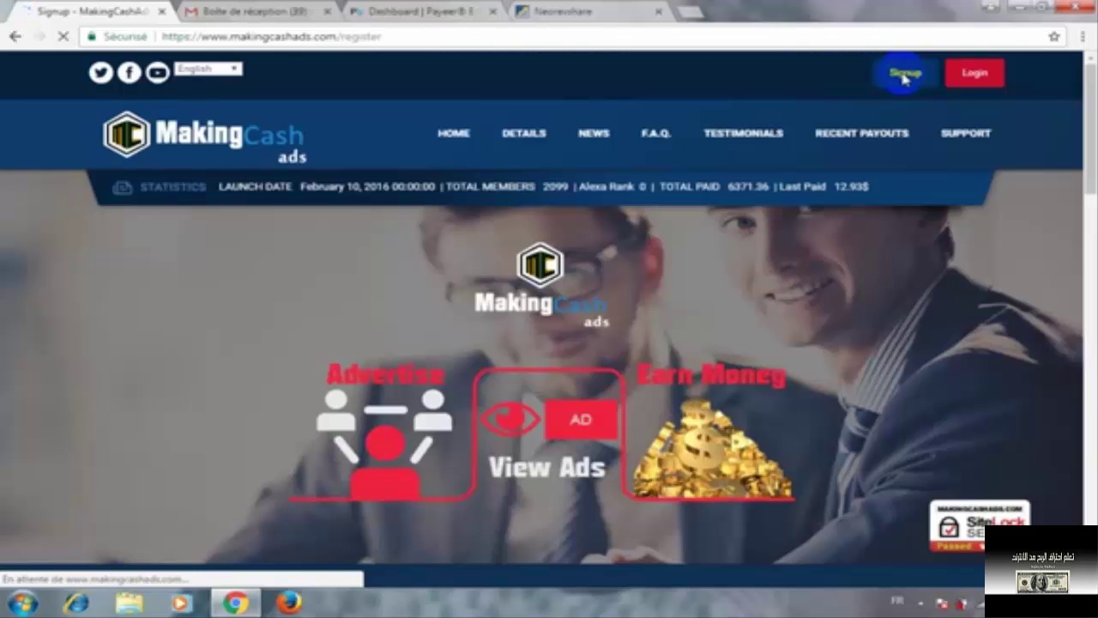
{"action": "scroll", "coordinate": [907, 213], "scroll_direction": "down", "scroll_amount": 4}
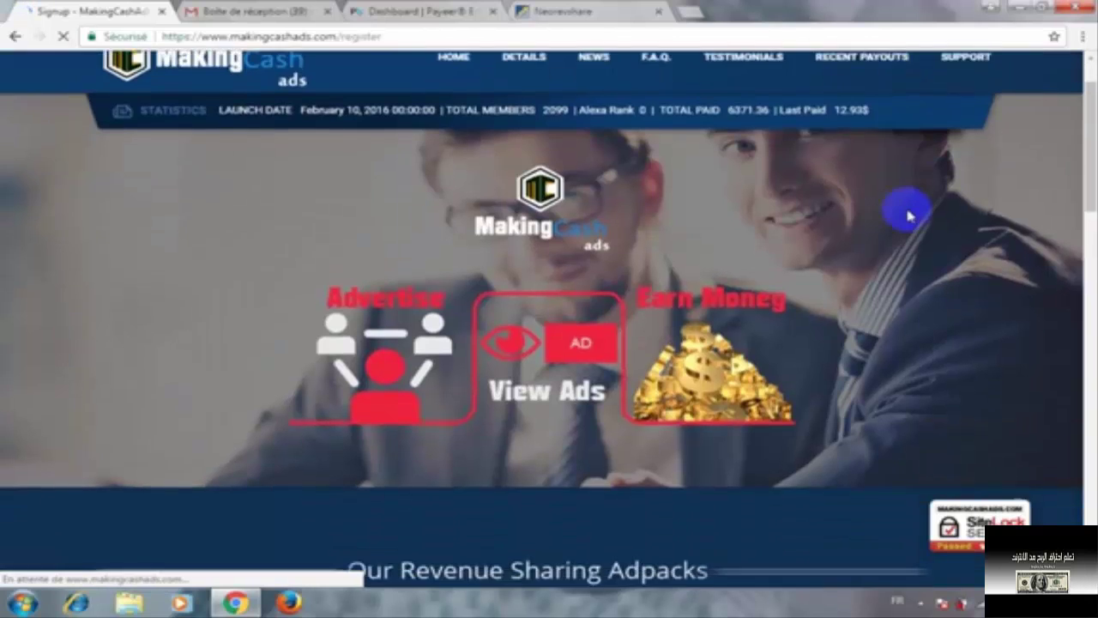
{"action": "scroll", "coordinate": [907, 214], "scroll_direction": "up", "scroll_amount": 3}
{"action": "scroll", "coordinate": [905, 185], "scroll_direction": "up", "scroll_amount": 2}
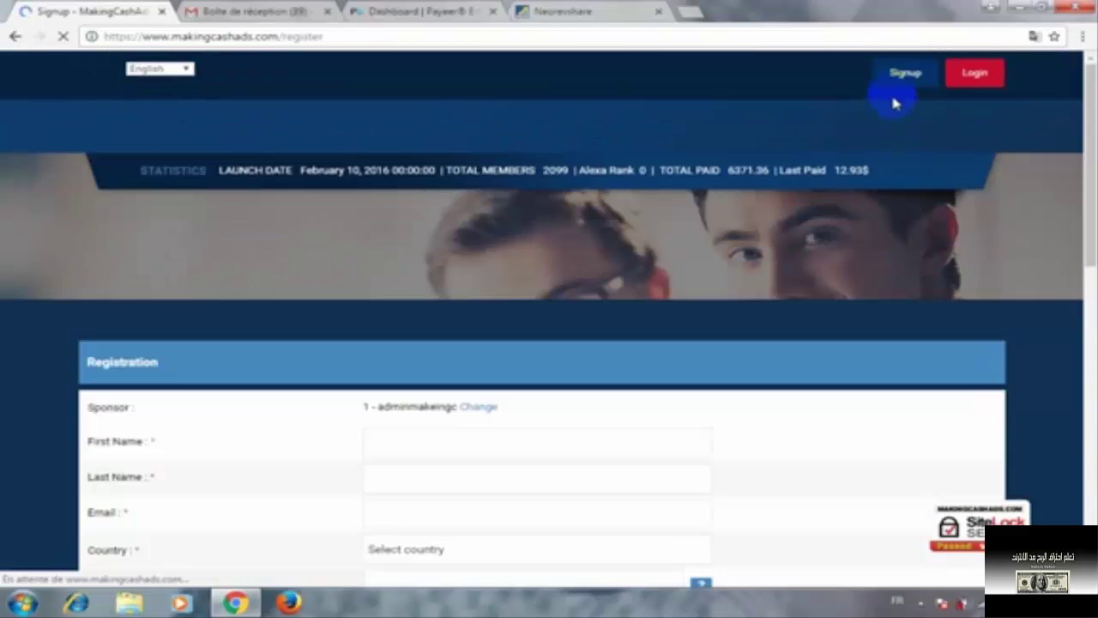
{"action": "scroll", "coordinate": [883, 188], "scroll_direction": "down", "scroll_amount": 1}
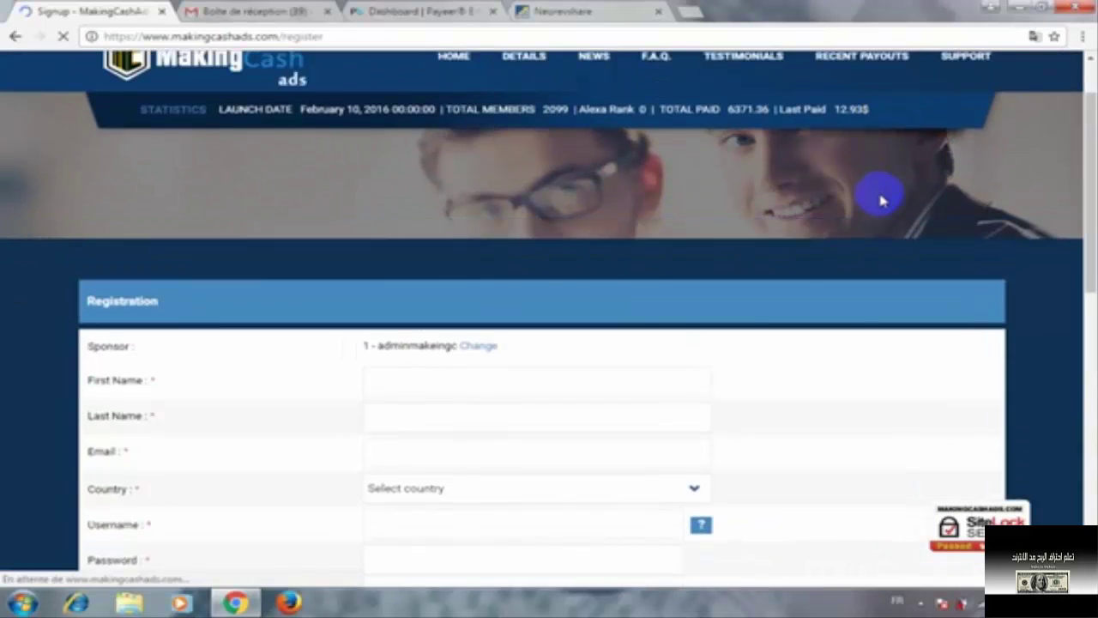
{"action": "scroll", "coordinate": [514, 400], "scroll_direction": "down", "scroll_amount": 1}
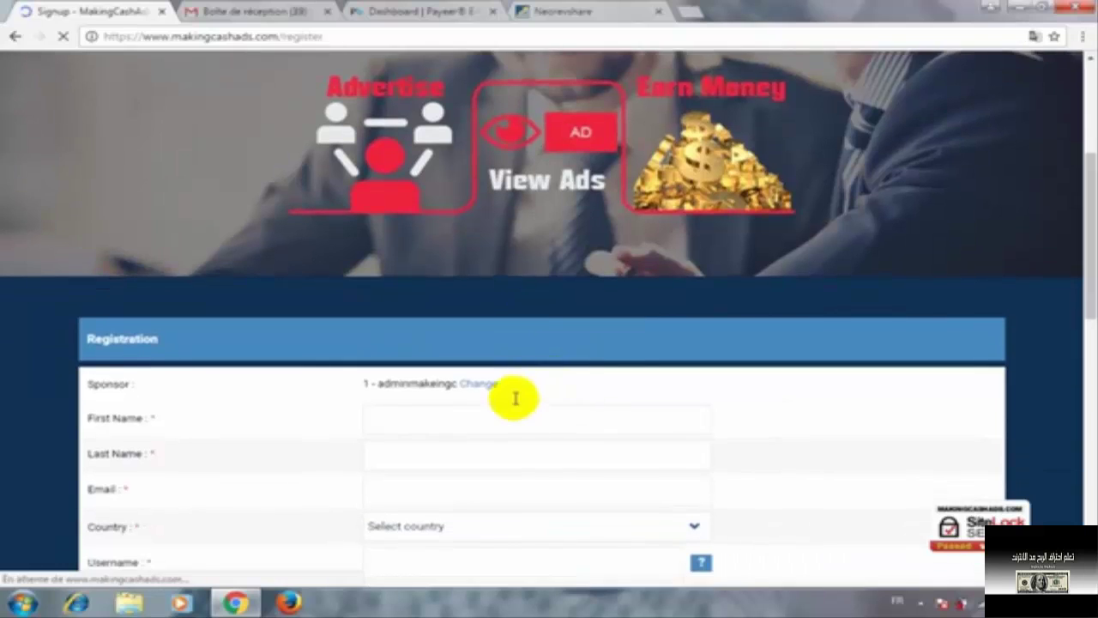
Replace the preset sponsor with another member's username and apply the change
{"action": "left_click", "coordinate": [479, 363]}
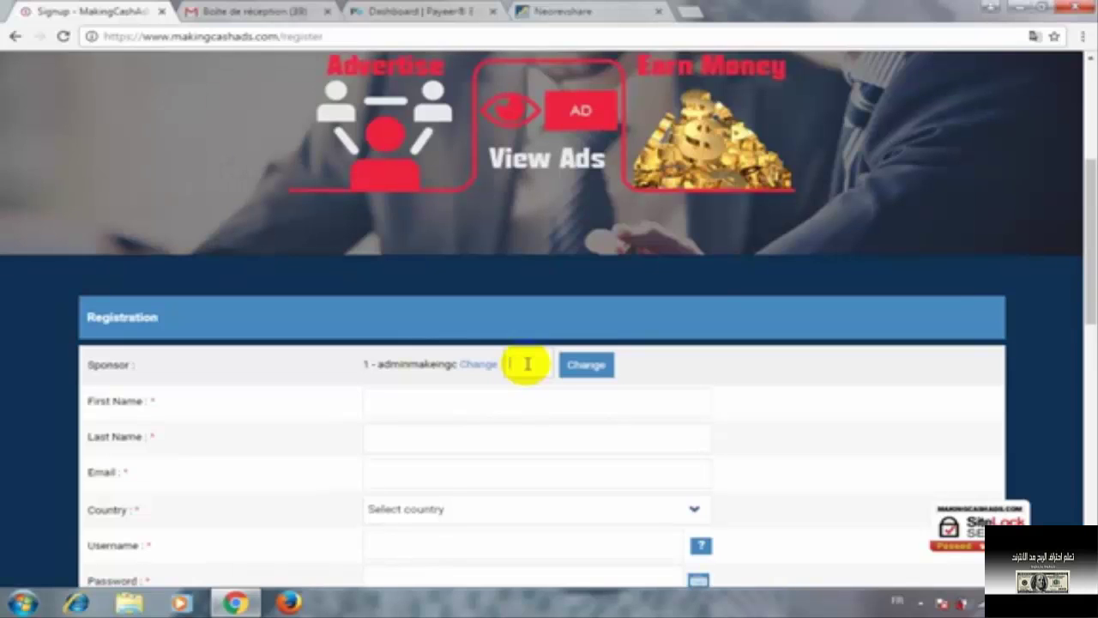
{"action": "left_click", "coordinate": [582, 374]}
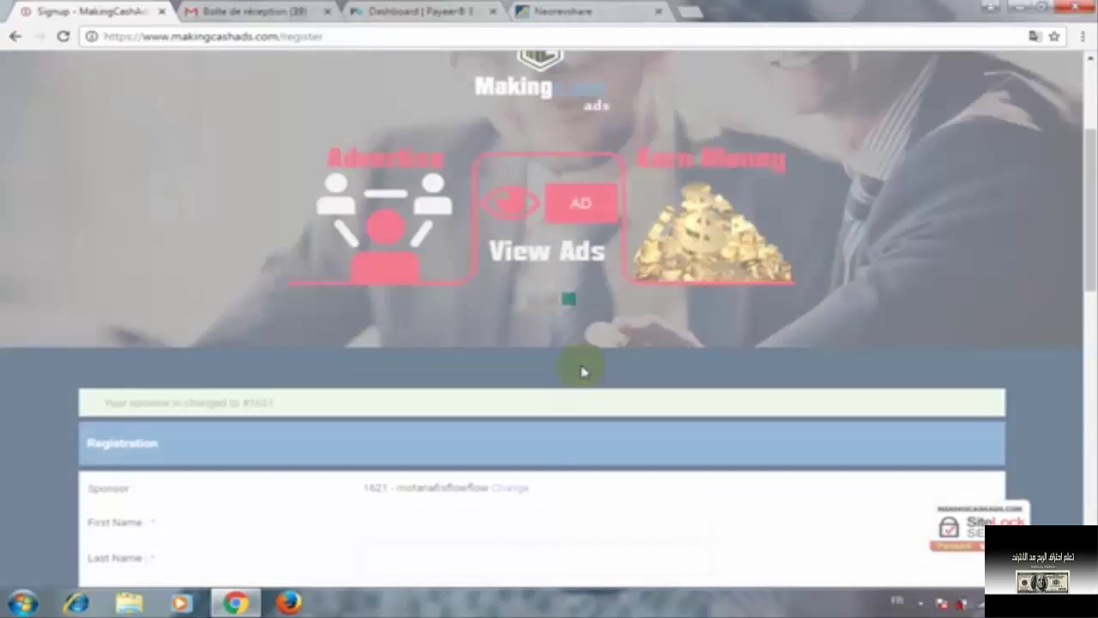
{"action": "scroll", "coordinate": [582, 372], "scroll_direction": "down", "scroll_amount": 3}
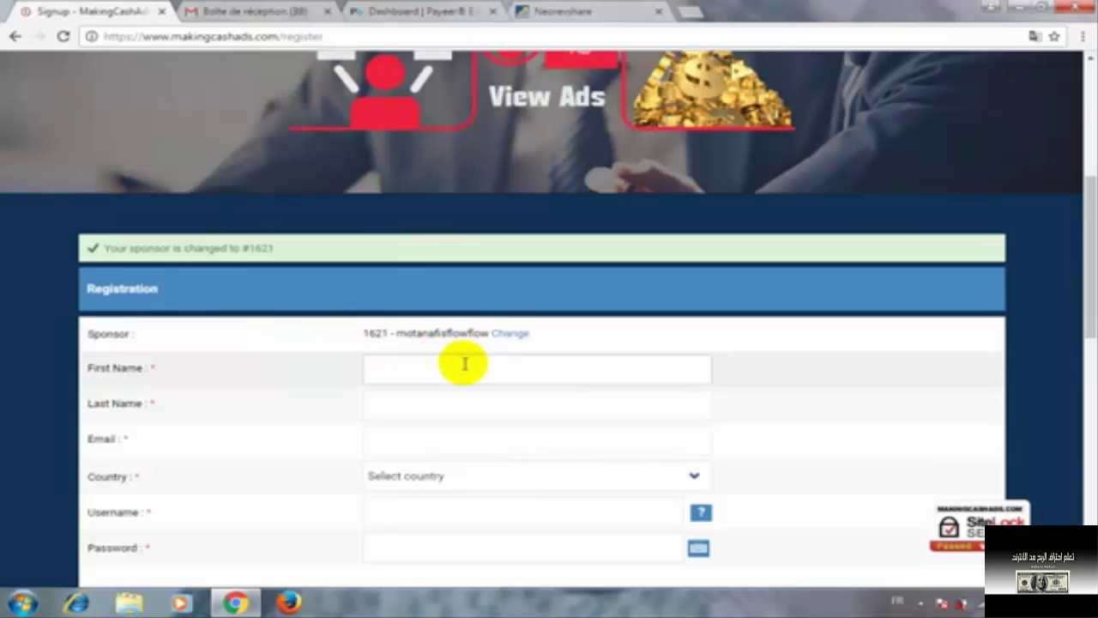
Enter the user's first name and last name in lowercase
{"action": "scroll", "coordinate": [471, 358], "scroll_direction": "down", "scroll_amount": 1}
{"action": "left_click", "coordinate": [399, 291]}
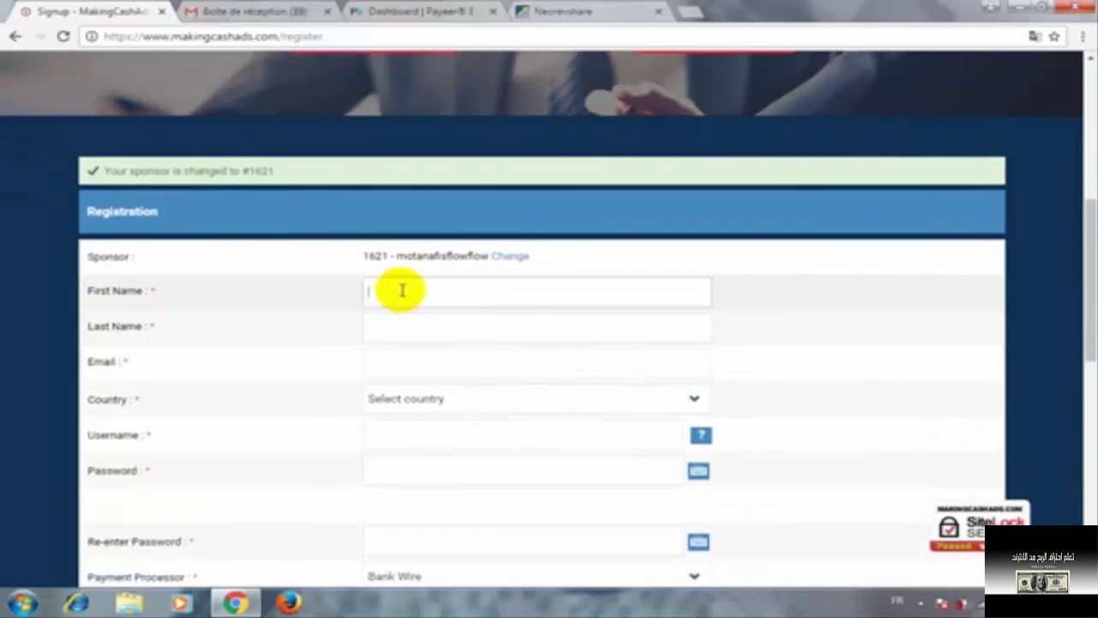
{"action": "left_click", "coordinate": [421, 324]}
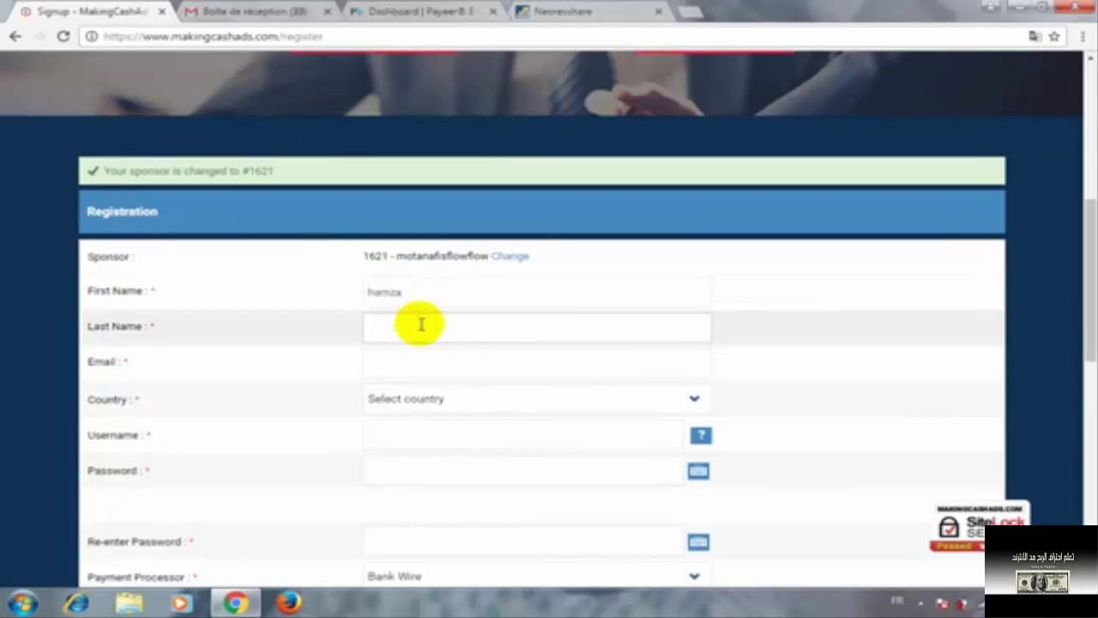
Fill in the user's Gmail address in the Email field
{"action": "left_click", "coordinate": [422, 365]}
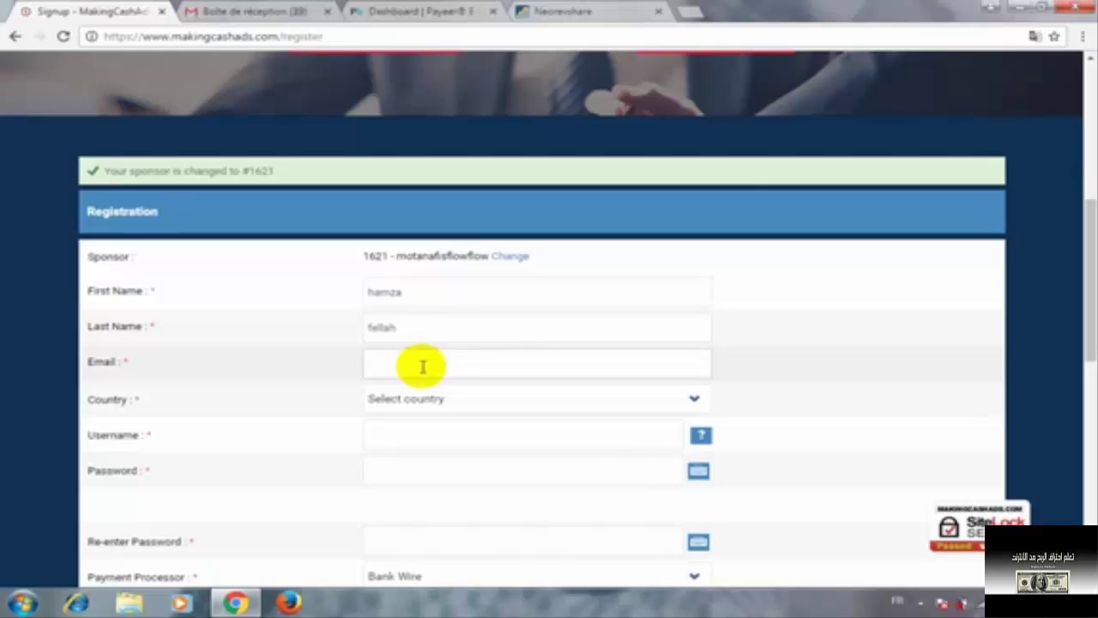
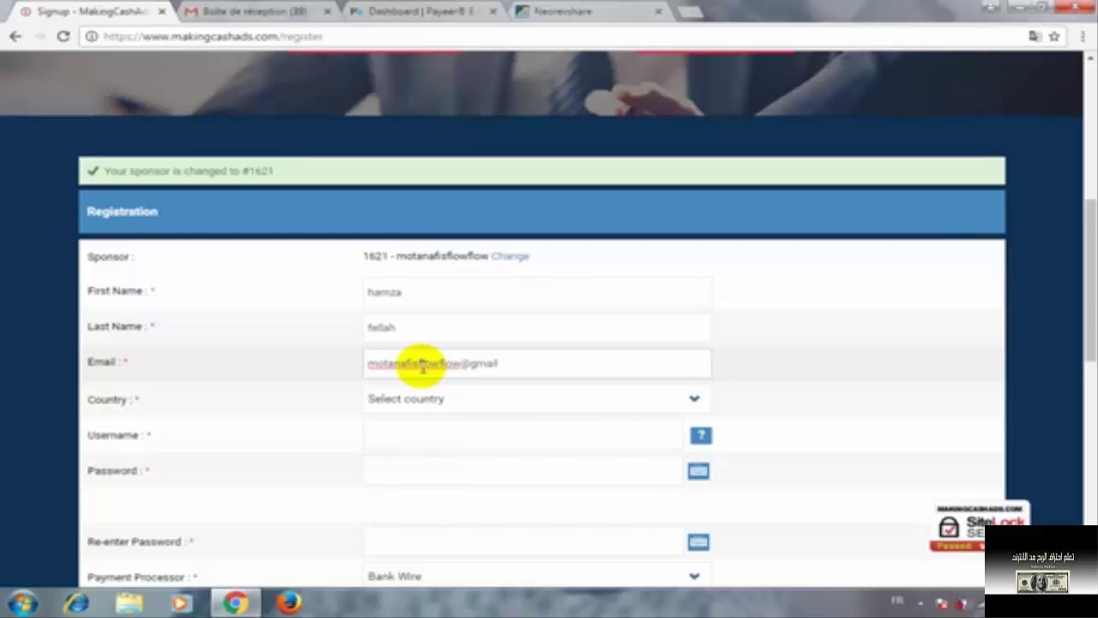
{"action": "scroll", "coordinate": [494, 377], "scroll_direction": "down", "scroll_amount": 1}
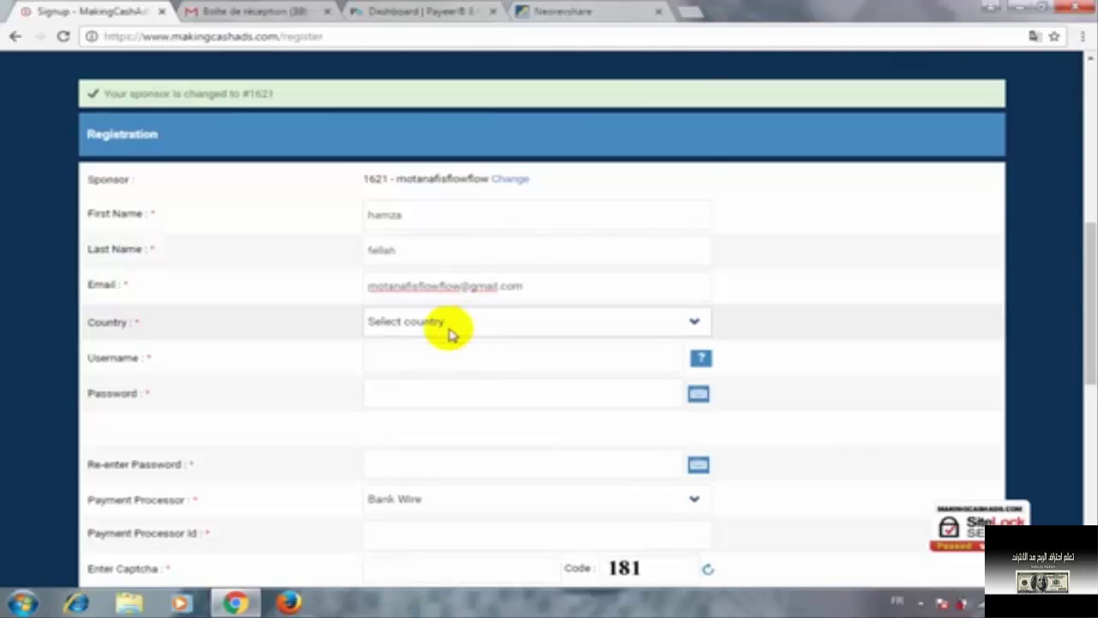
Choose Morocco as the country on the signup form
{"action": "left_click", "coordinate": [452, 326]}
{"action": "scroll", "coordinate": [460, 236], "scroll_direction": "down", "scroll_amount": 20}
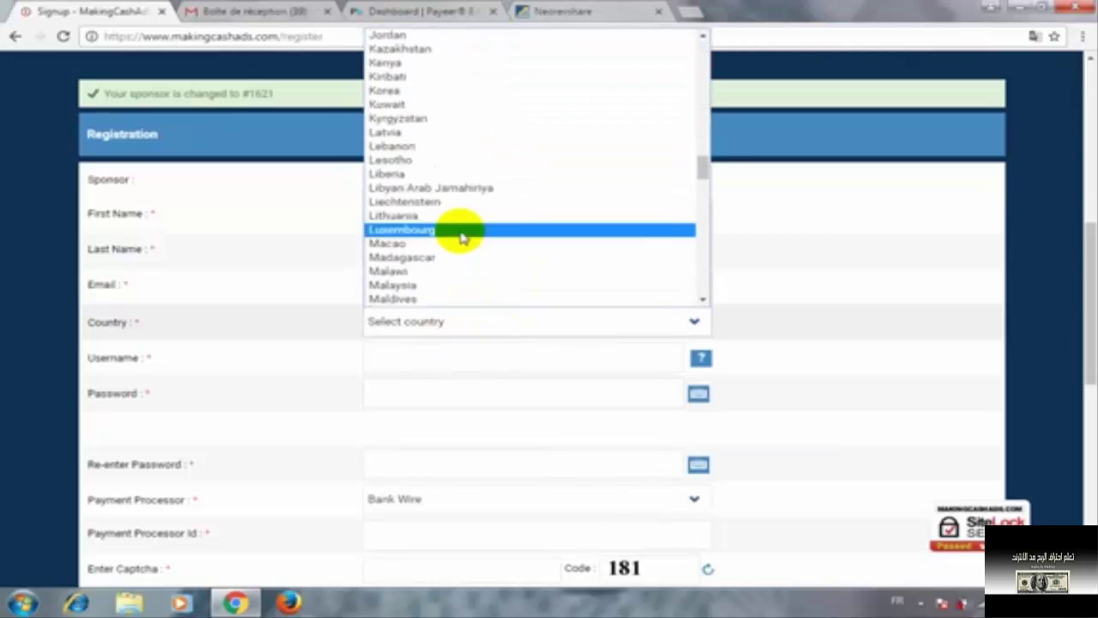
{"action": "scroll", "coordinate": [457, 243], "scroll_direction": "up", "scroll_amount": 8}
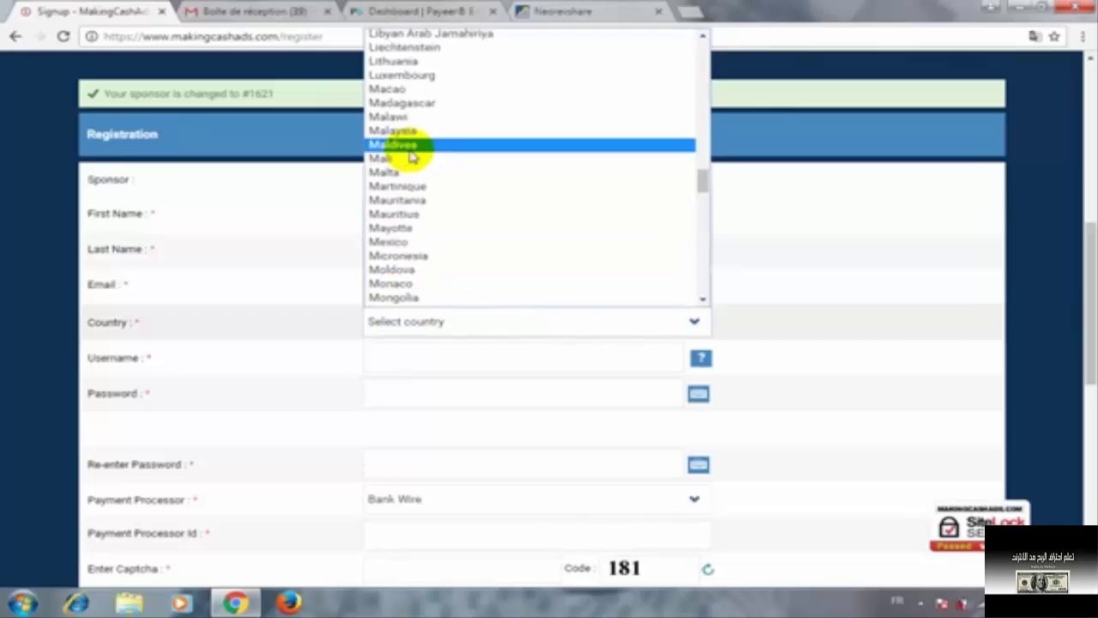
{"action": "scroll", "coordinate": [404, 252], "scroll_direction": "down", "scroll_amount": 4}
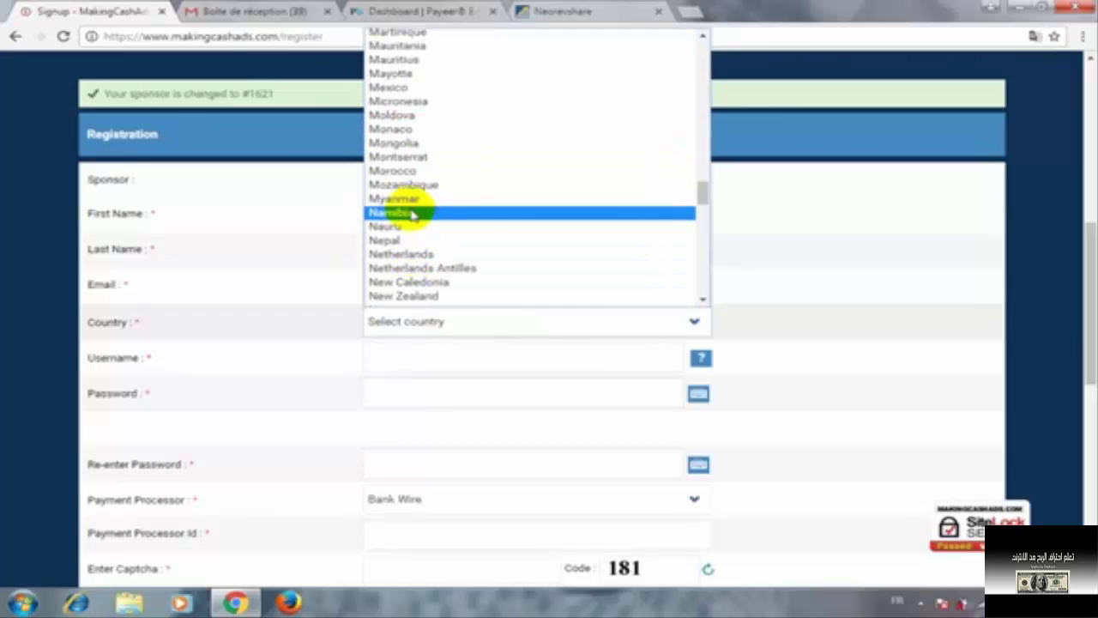
{"action": "left_click", "coordinate": [404, 171]}
{"action": "left_click", "coordinate": [426, 357]}
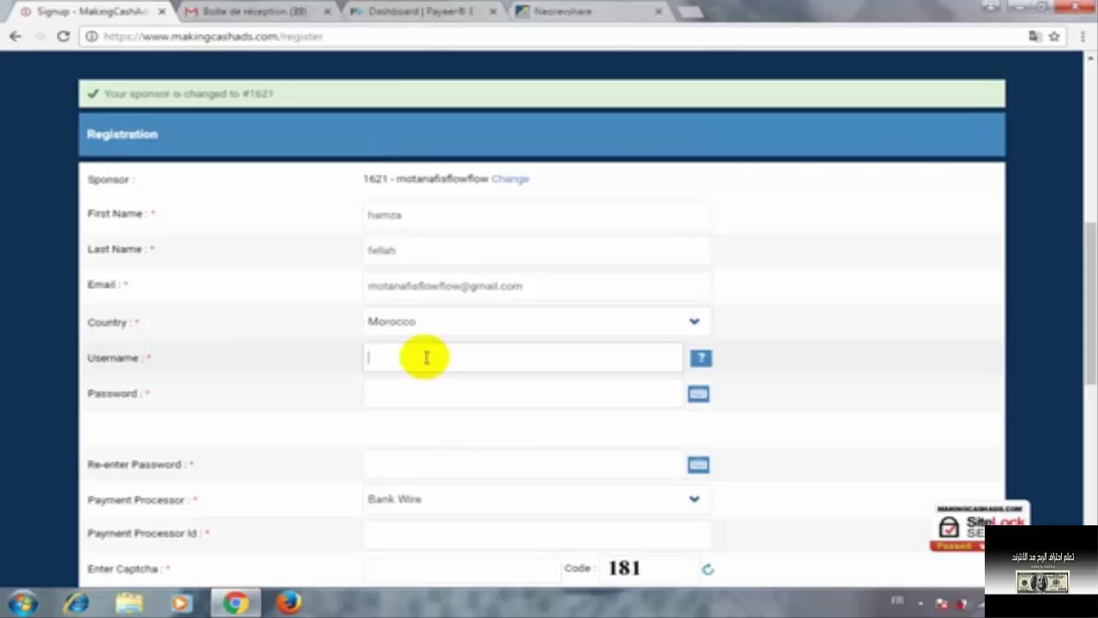
Enter a username and a six-character password, then start the password confirmation
{"action": "type", "text": "mar"}
{"action": "type", "text": "ocmanag"}
{"action": "type", "text": "e"}
{"action": "left_click", "coordinate": [475, 393]}
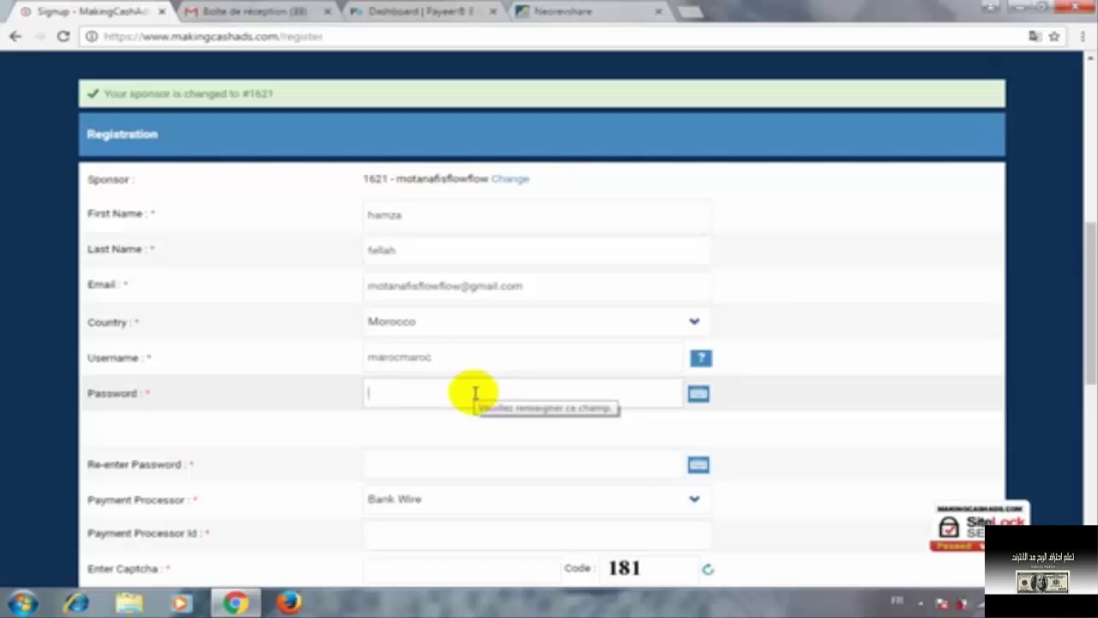
{"action": "left_click", "coordinate": [512, 400]}
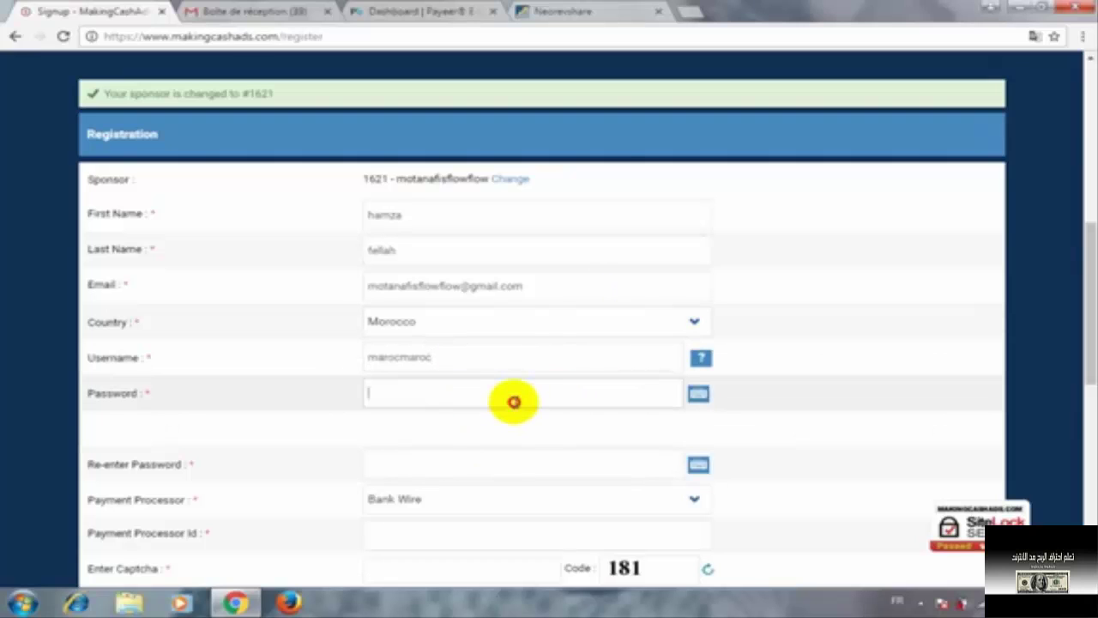
{"action": "type", "text": "*****"}
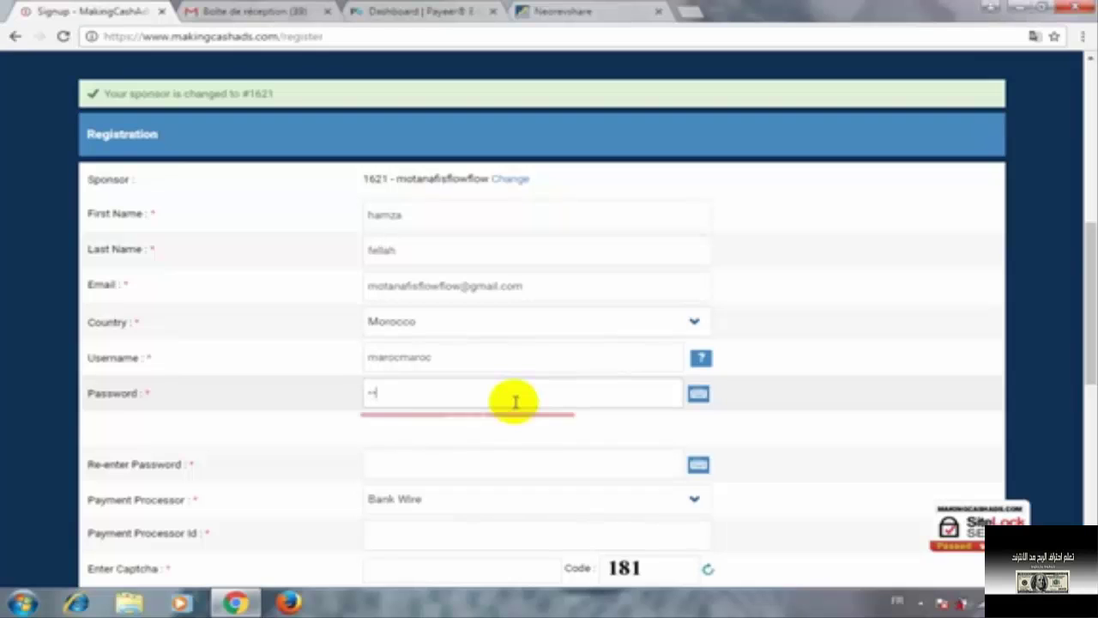
{"action": "type", "text": "*"}
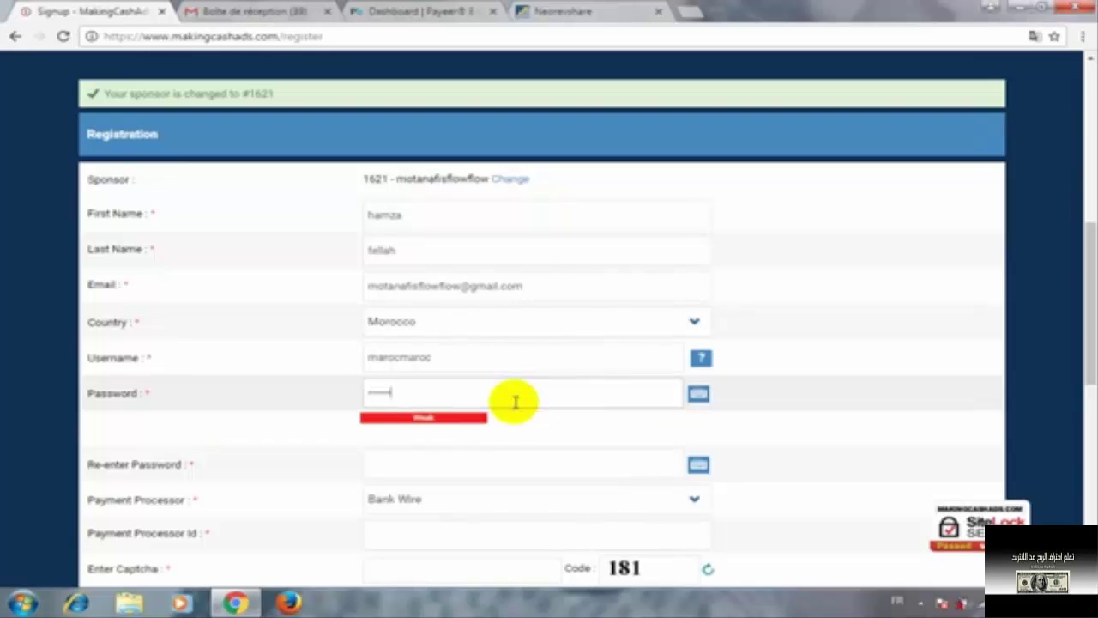
{"action": "left_click", "coordinate": [503, 461]}
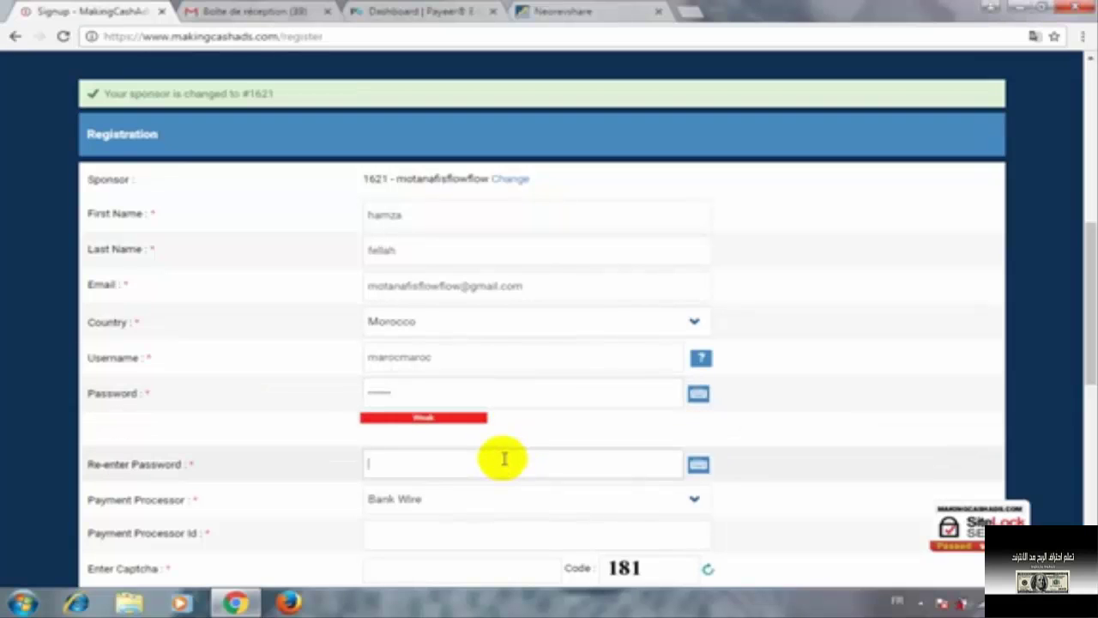
{"action": "type", "text": "*****"}
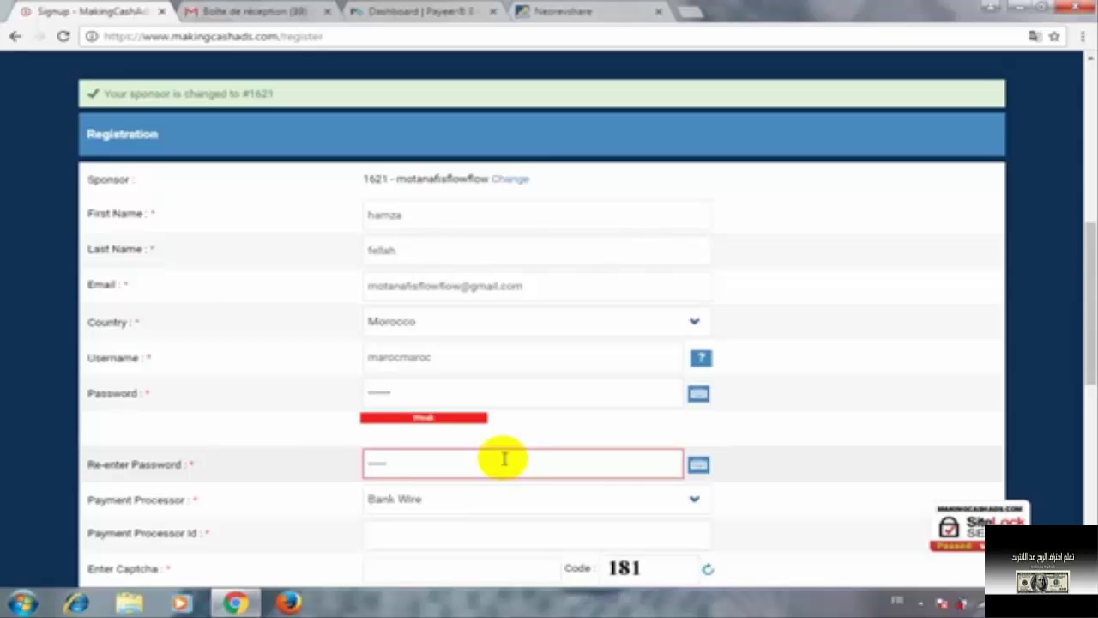
{"action": "scroll", "coordinate": [515, 453], "scroll_direction": "down", "scroll_amount": 1}
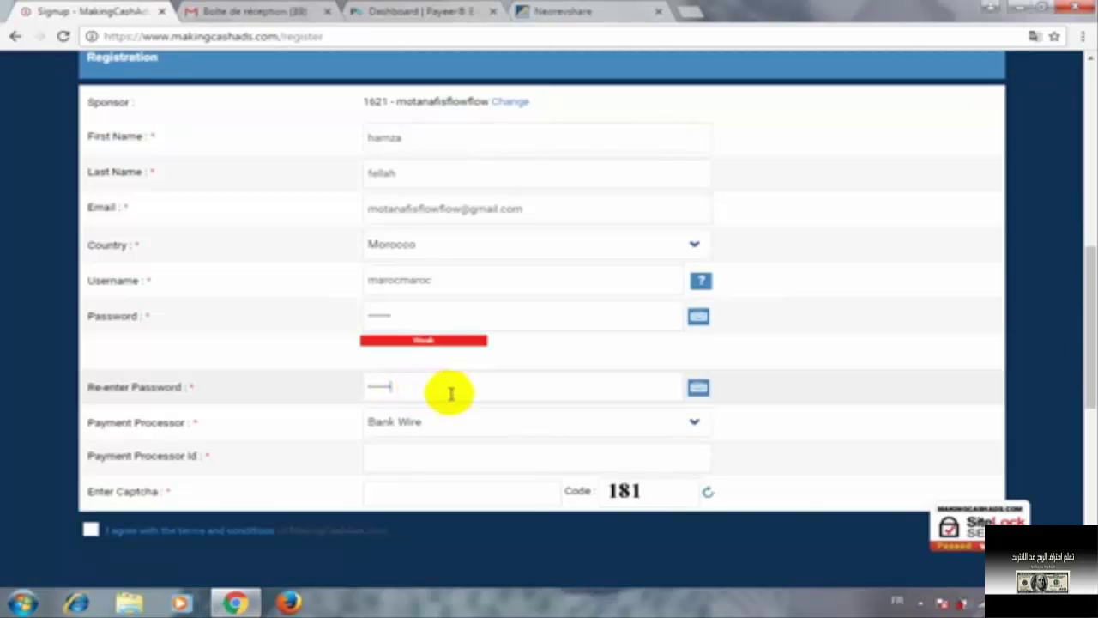
Dismiss the Windows colour-scheme prompt and reopen the Payment Processor list
{"action": "left_click", "coordinate": [452, 421]}
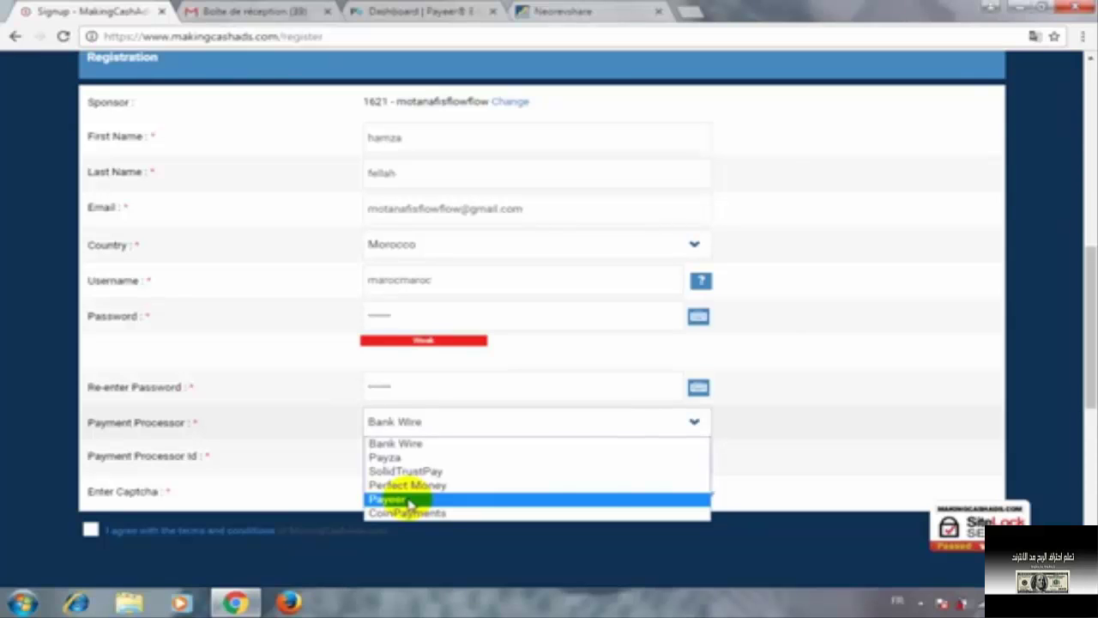
{"action": "left_click", "coordinate": [755, 135]}
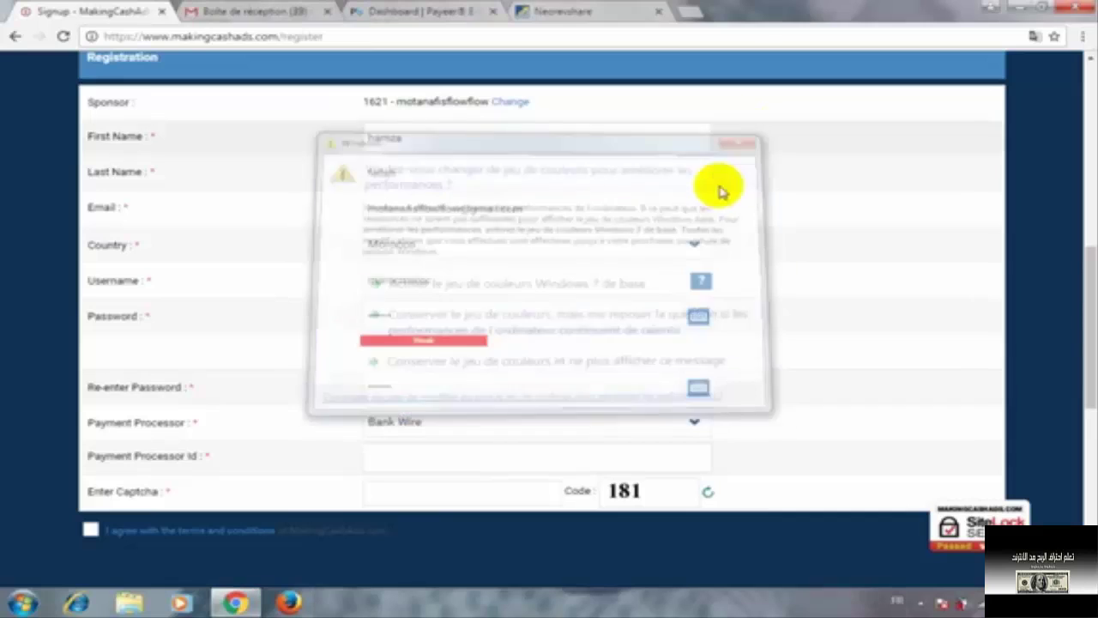
{"action": "left_click", "coordinate": [457, 455]}
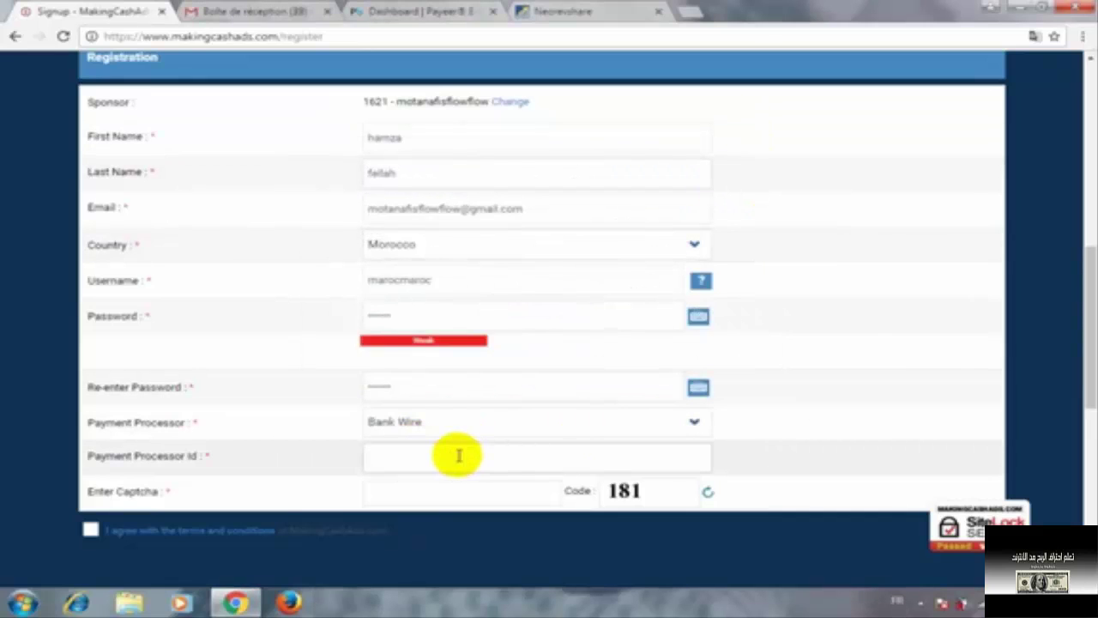
{"action": "left_click", "coordinate": [472, 421]}
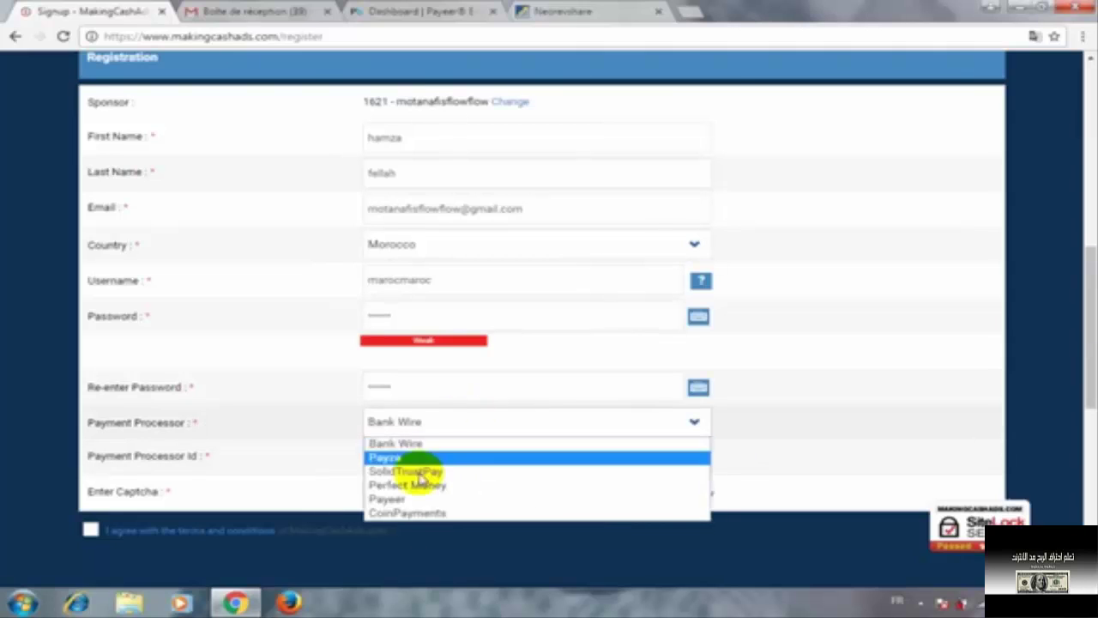
Select Payeer as the payment processor, then bring up the Payeer dashboard
{"action": "left_click", "coordinate": [396, 500]}
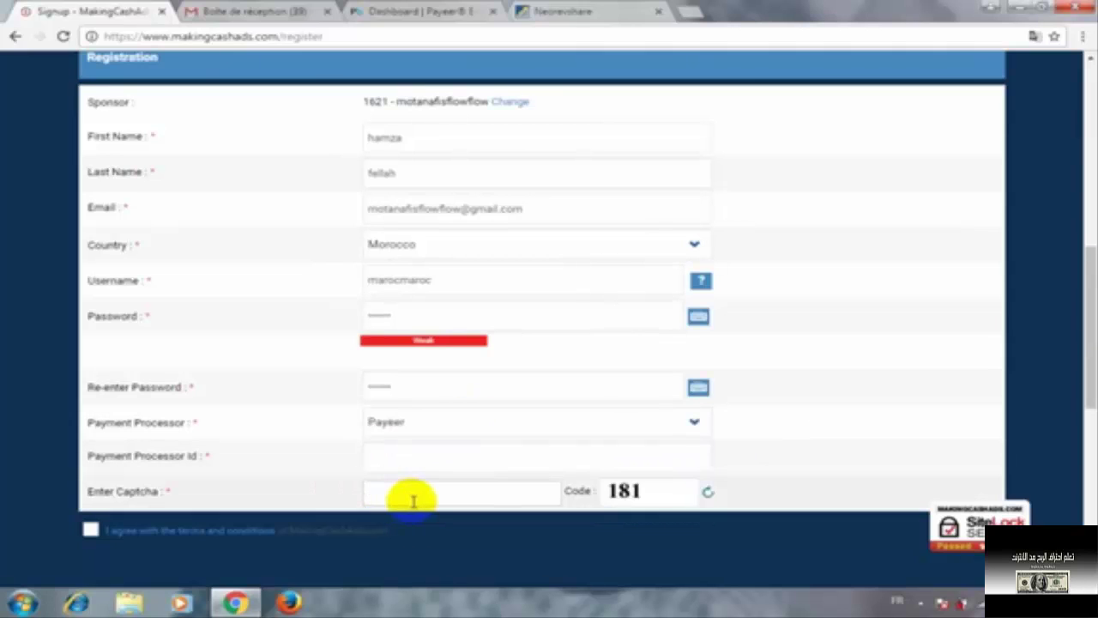
{"action": "left_click", "coordinate": [408, 457]}
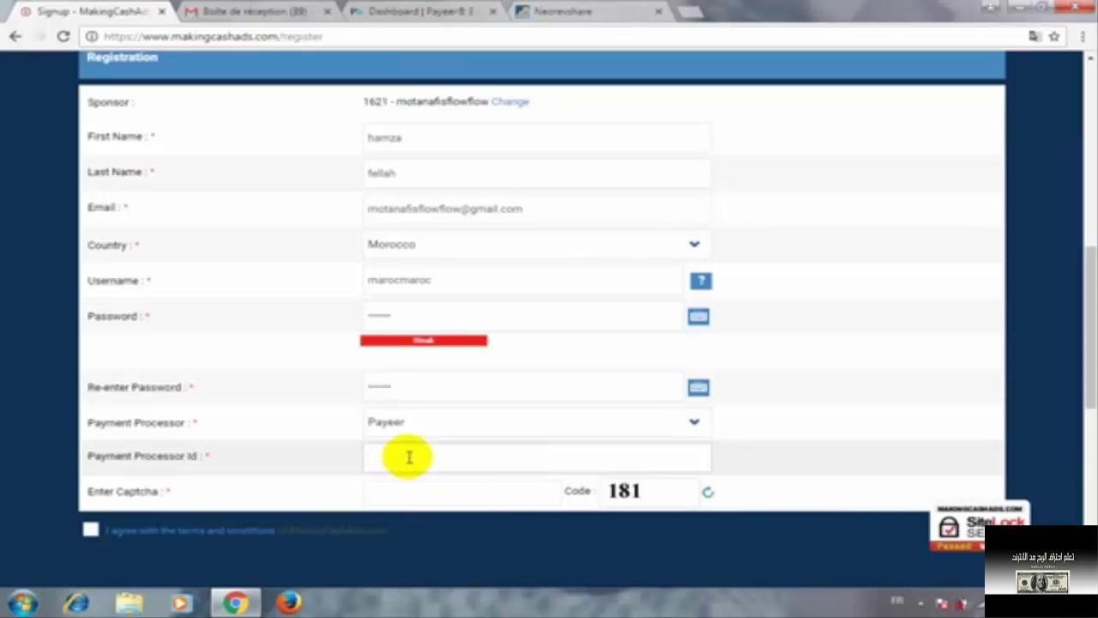
{"action": "left_click", "coordinate": [402, 11]}
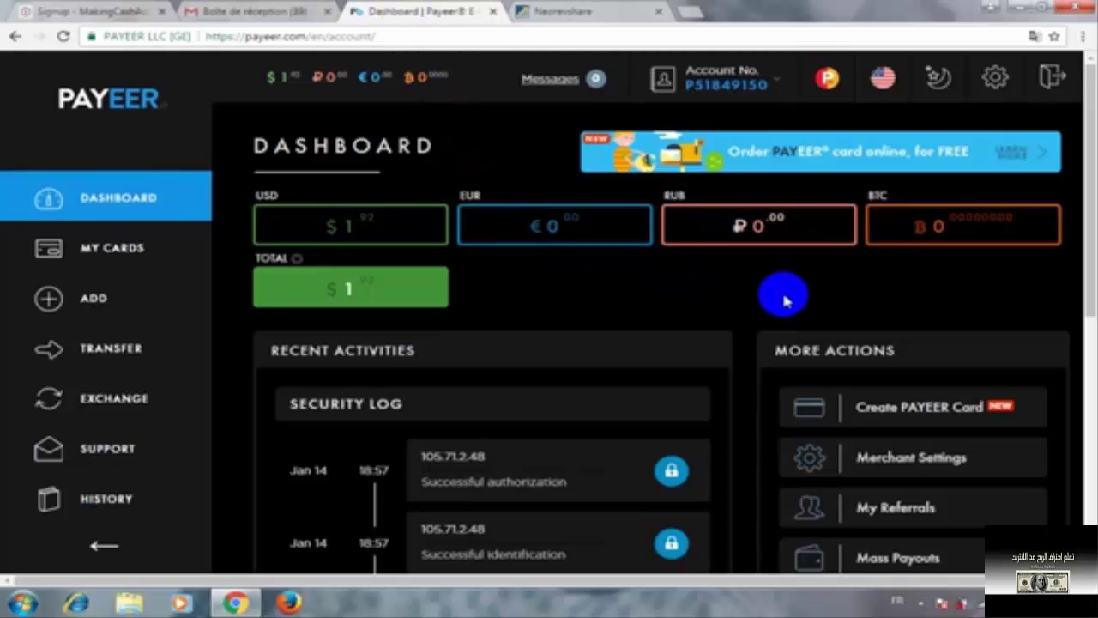
Copy the Payeer account number from the account details and return to the signup form
{"action": "mouse_move", "coordinate": [368, 245]}
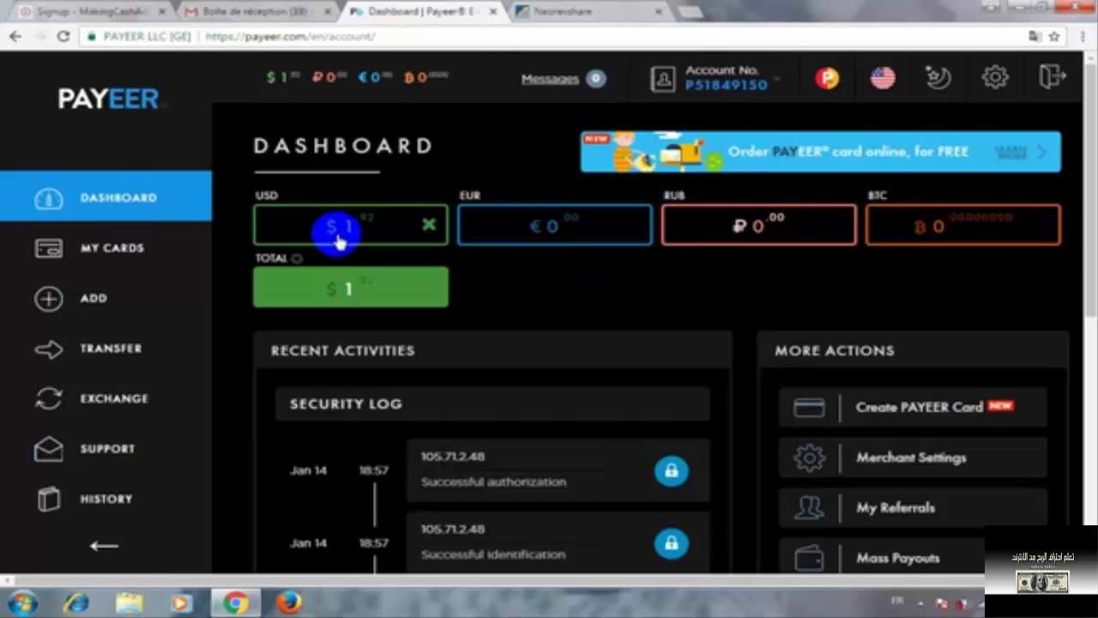
{"action": "left_click", "coordinate": [705, 92]}
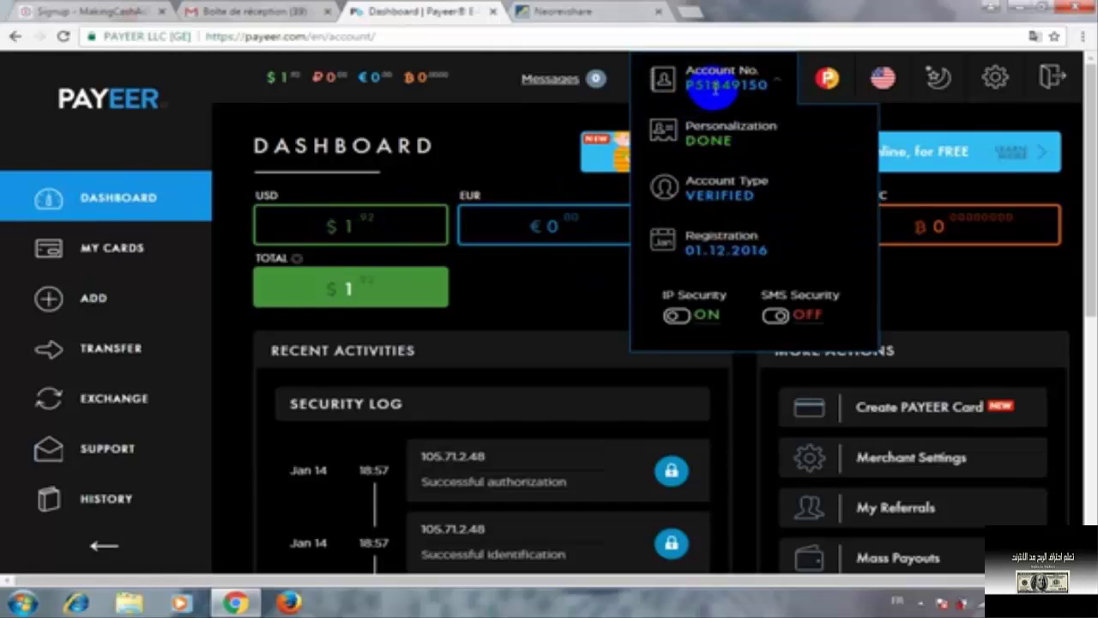
{"action": "double_click", "coordinate": [716, 86]}
{"action": "key", "text": "ctrl+c"}
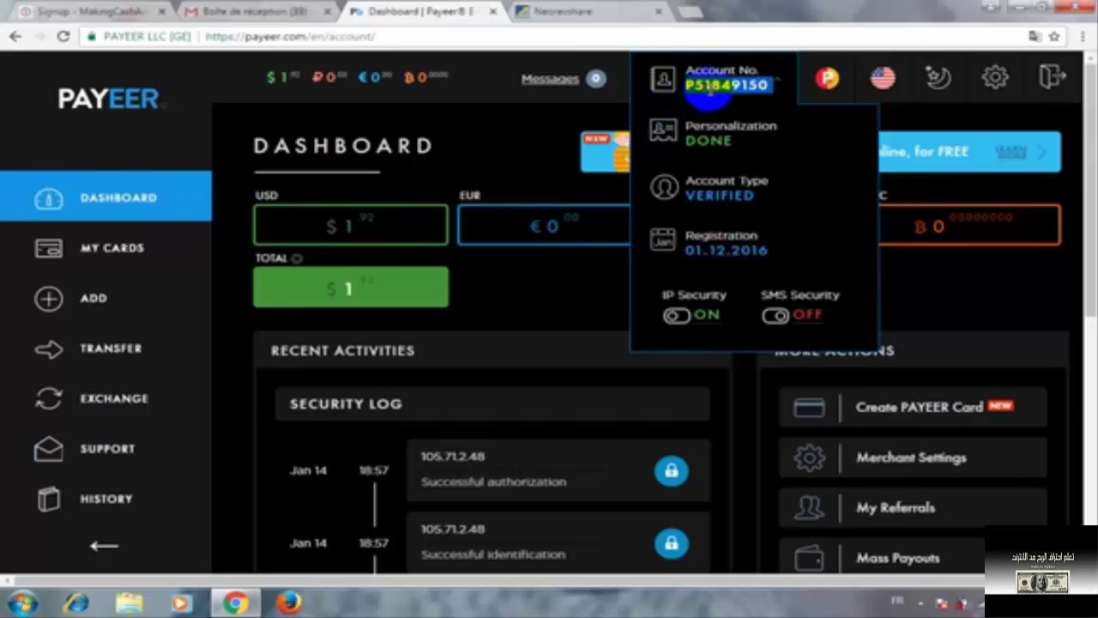
{"action": "right_click", "coordinate": [721, 89]}
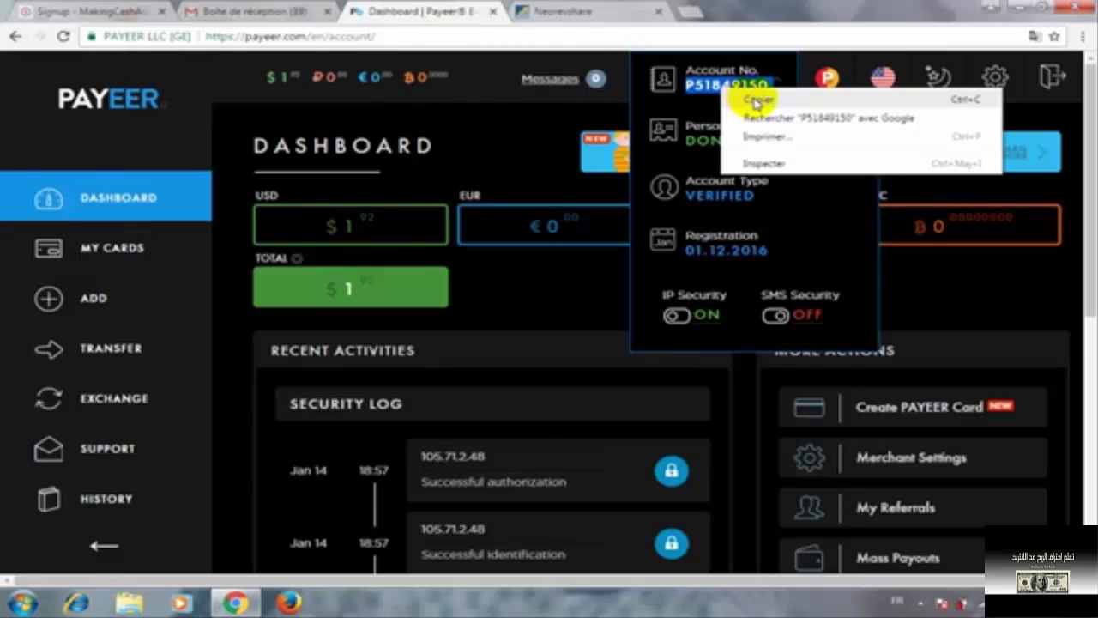
{"action": "left_click", "coordinate": [757, 101]}
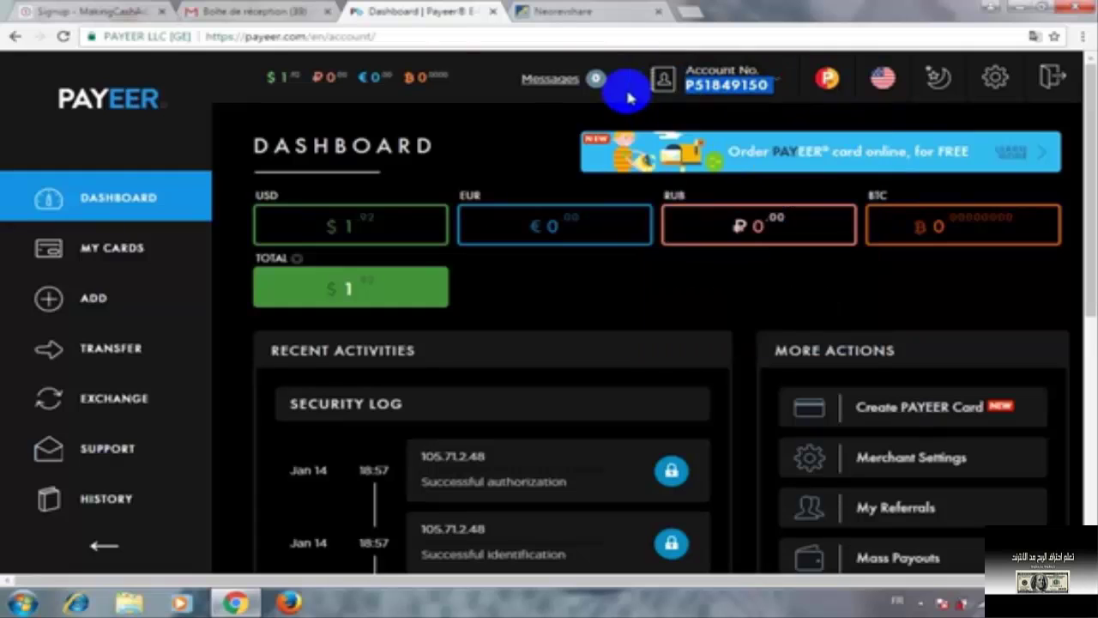
{"action": "left_click", "coordinate": [96, 8]}
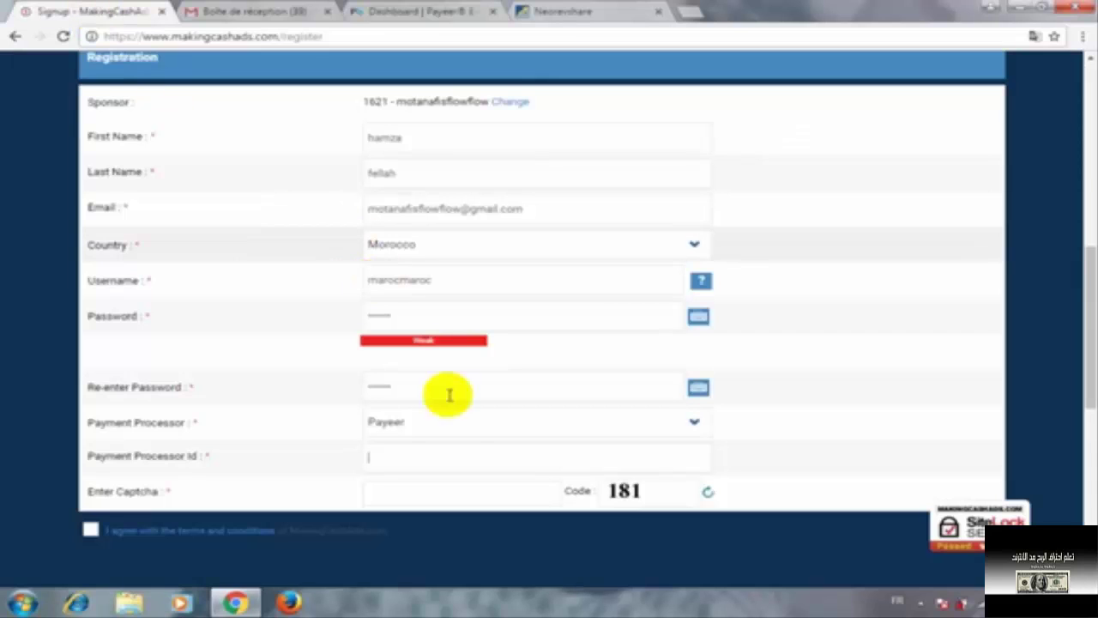
Paste the Payeer account number as Payment Processor Id and enter captcha 181
{"action": "left_click", "coordinate": [444, 455]}
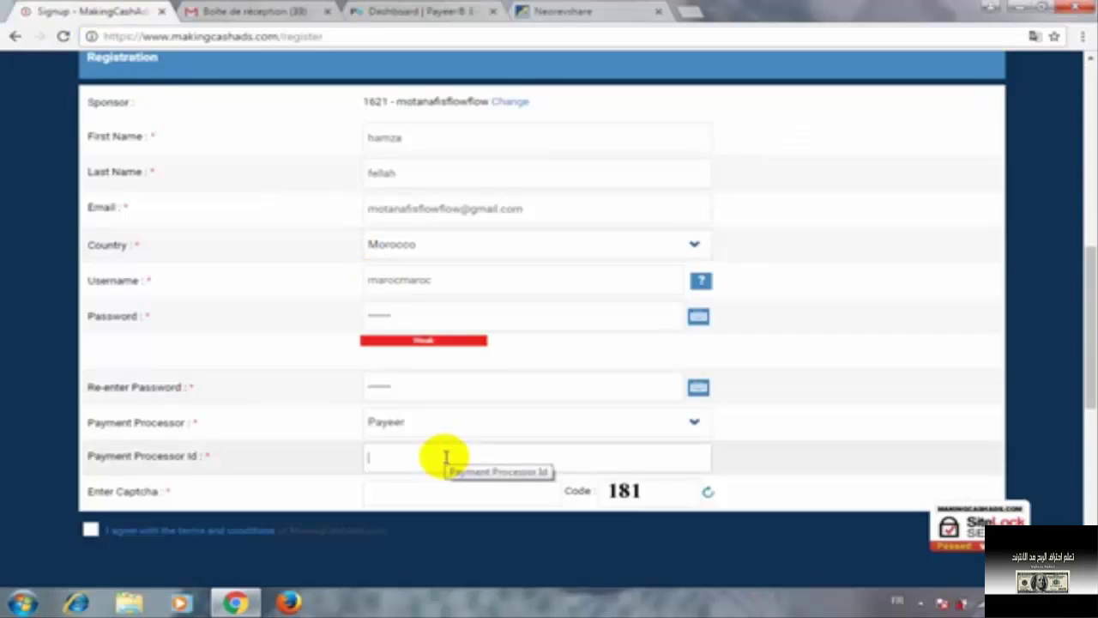
{"action": "key", "text": "ctrl+v"}
{"action": "left_click", "coordinate": [437, 494]}
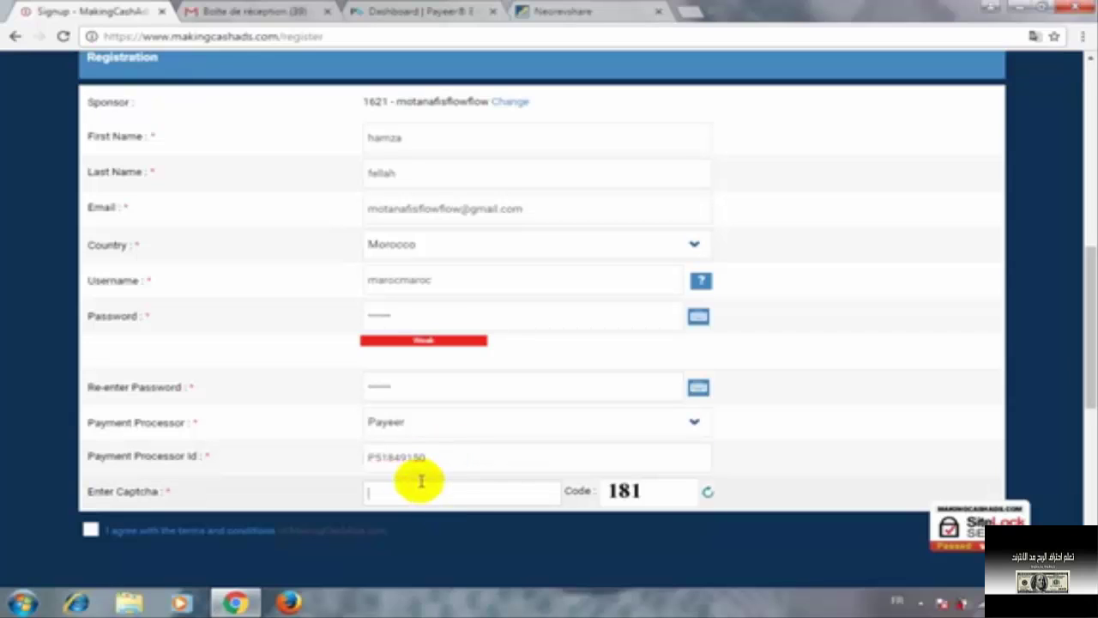
{"action": "type", "text": "181"}
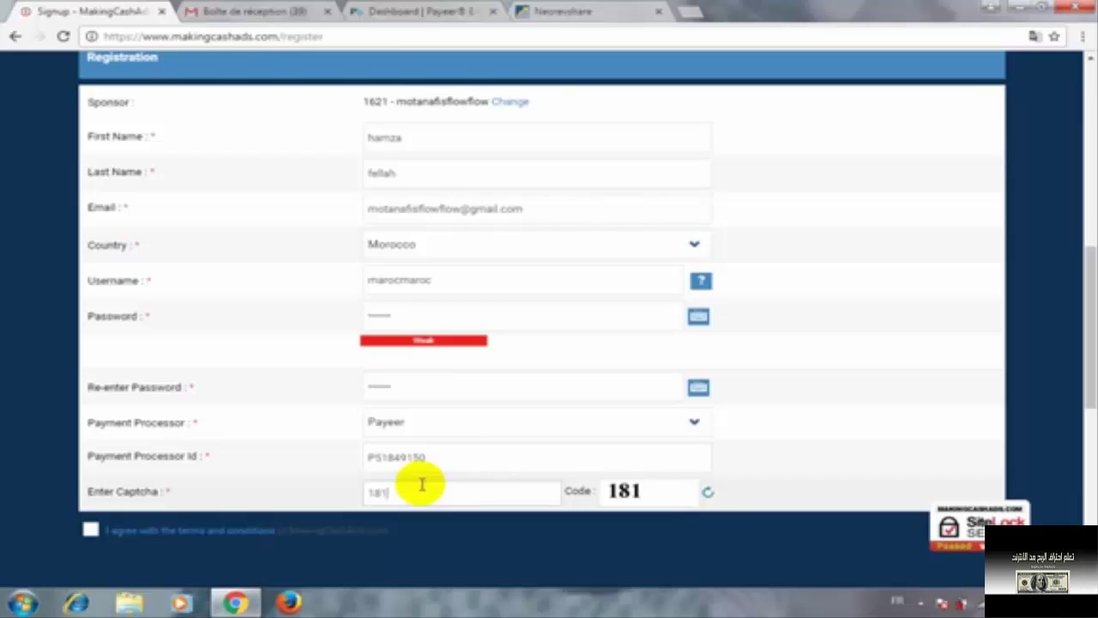
{"action": "left_click", "coordinate": [91, 529]}
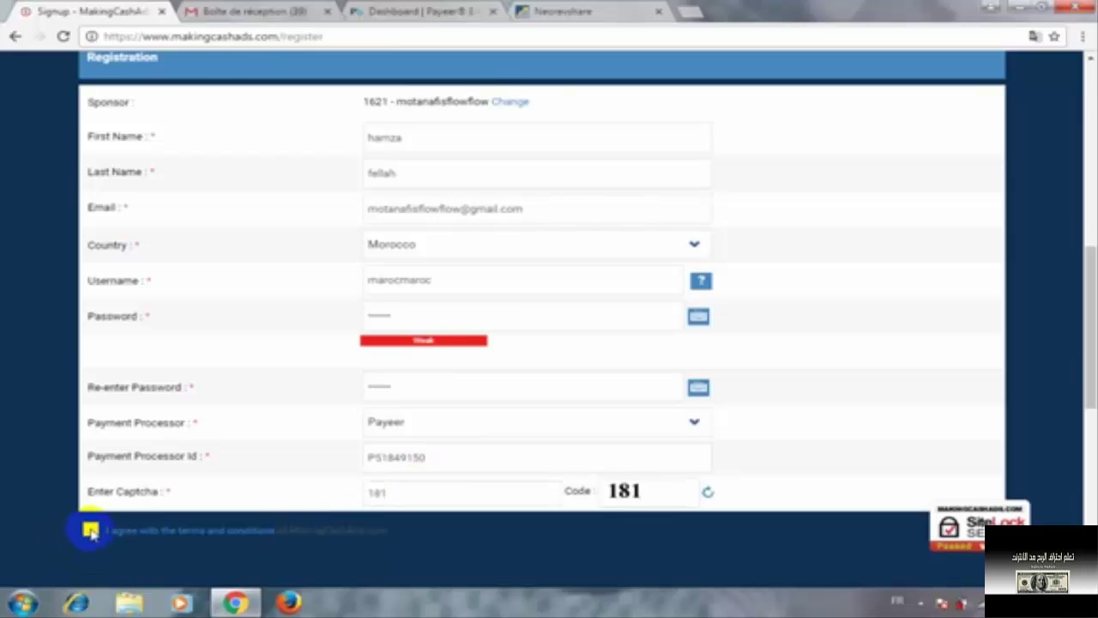
Accept the terms and conditions and submit the registration
{"action": "scroll", "coordinate": [227, 466], "scroll_direction": "down", "scroll_amount": 1}
{"action": "scroll", "coordinate": [228, 466], "scroll_direction": "down", "scroll_amount": 2}
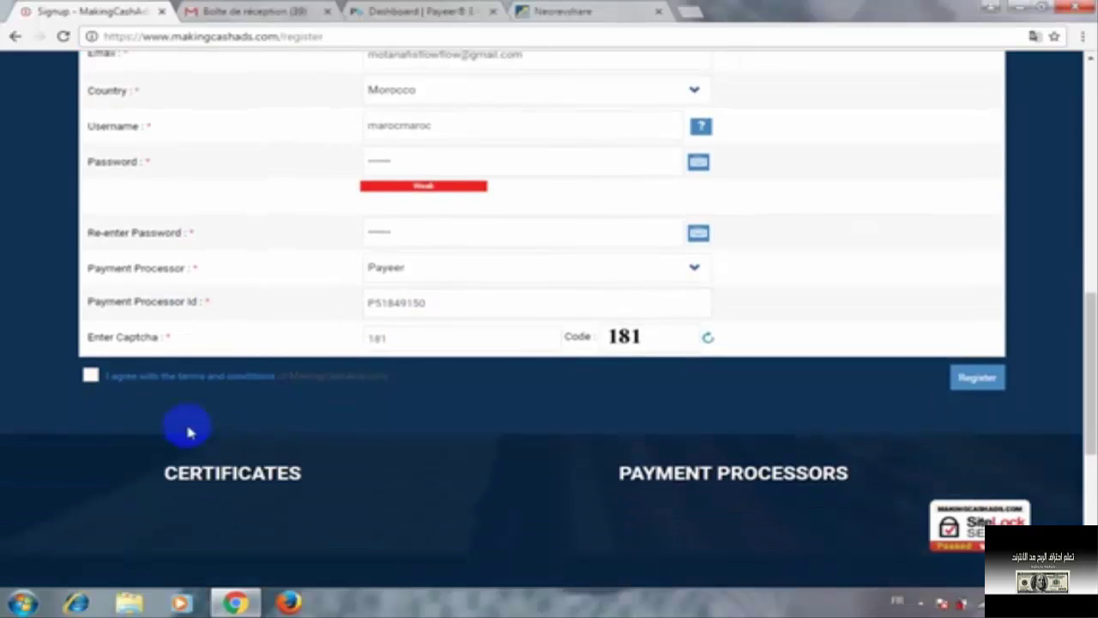
{"action": "left_click", "coordinate": [91, 378]}
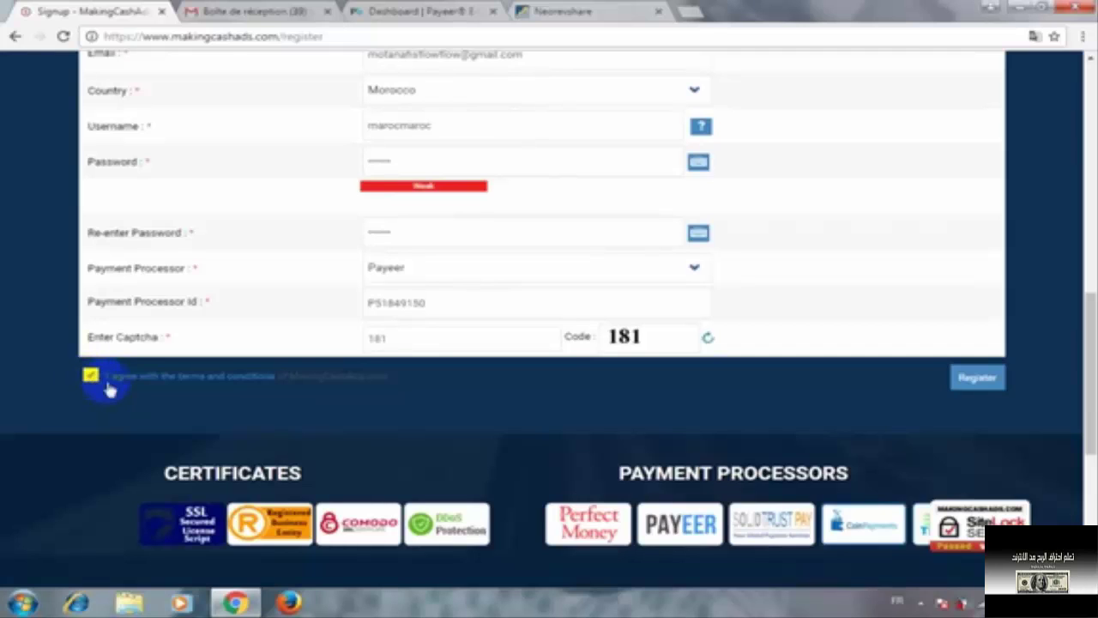
{"action": "left_click", "coordinate": [980, 386]}
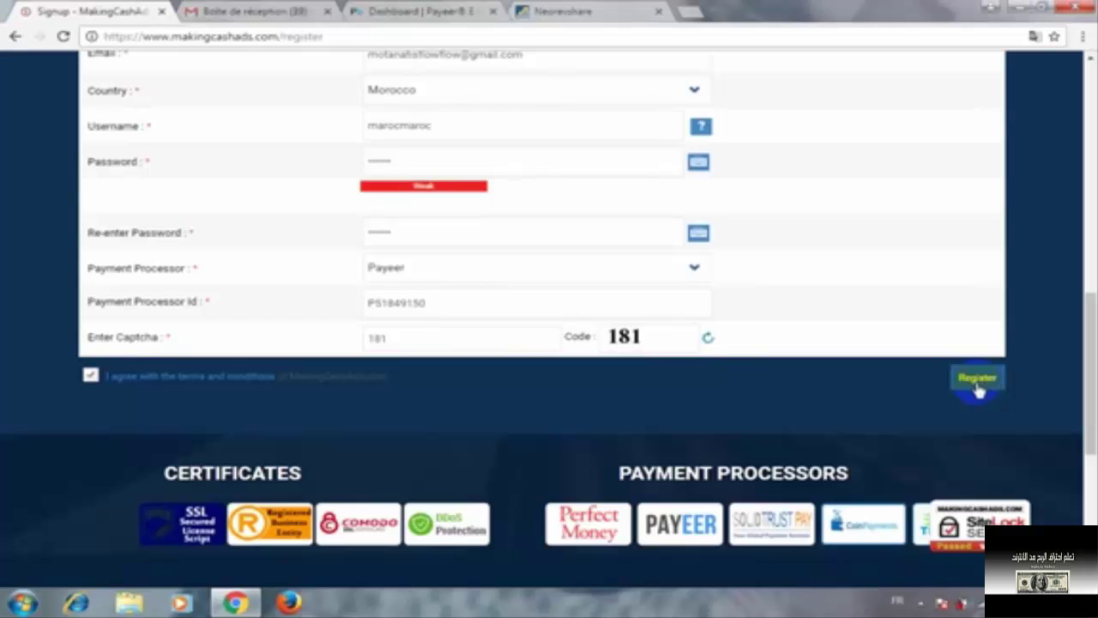
{"action": "left_click", "coordinate": [979, 388]}
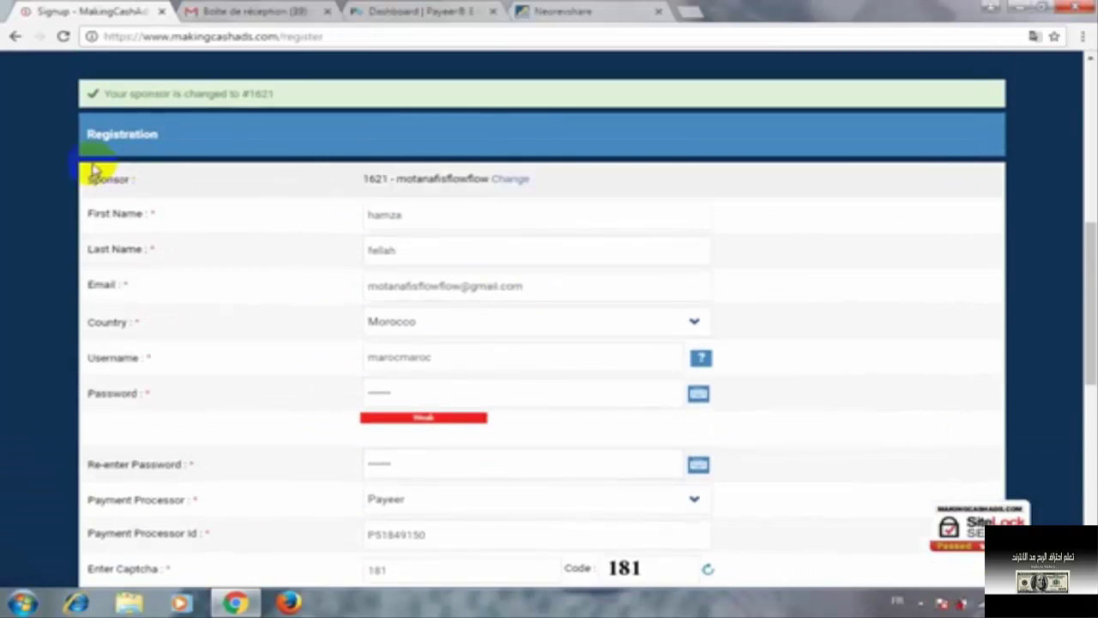
Switch to Gmail to see the MakingCash Ads verification messages in the inbox
{"action": "left_click", "coordinate": [250, 11]}
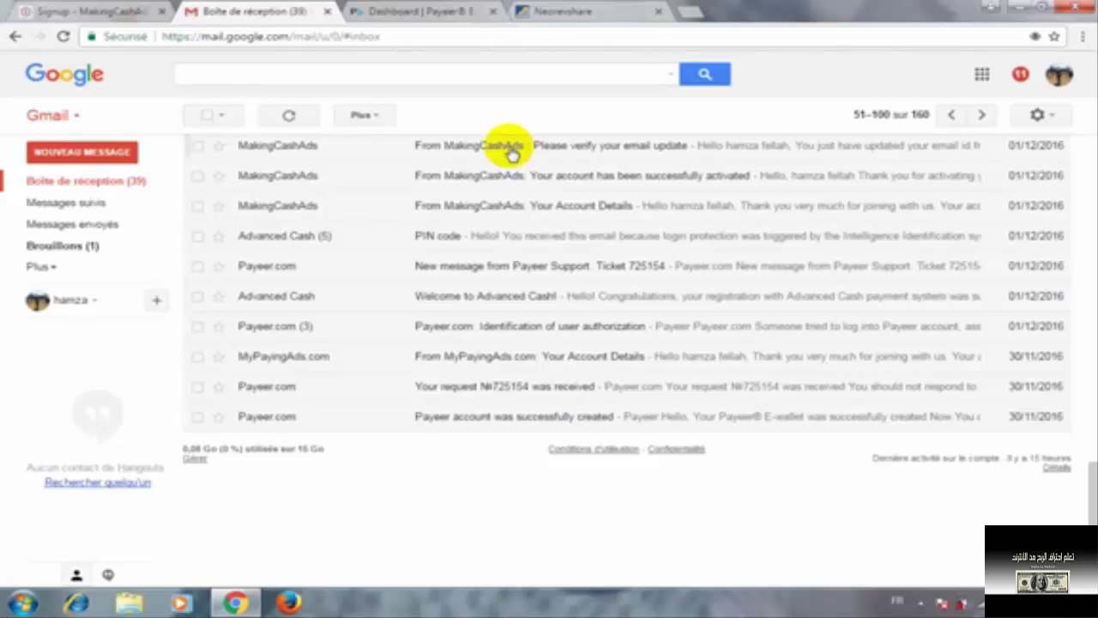
Dismiss the Windows colour-scheme prompt and switch back to the MakingCash Ads registration tab
{"action": "left_click", "coordinate": [743, 136]}
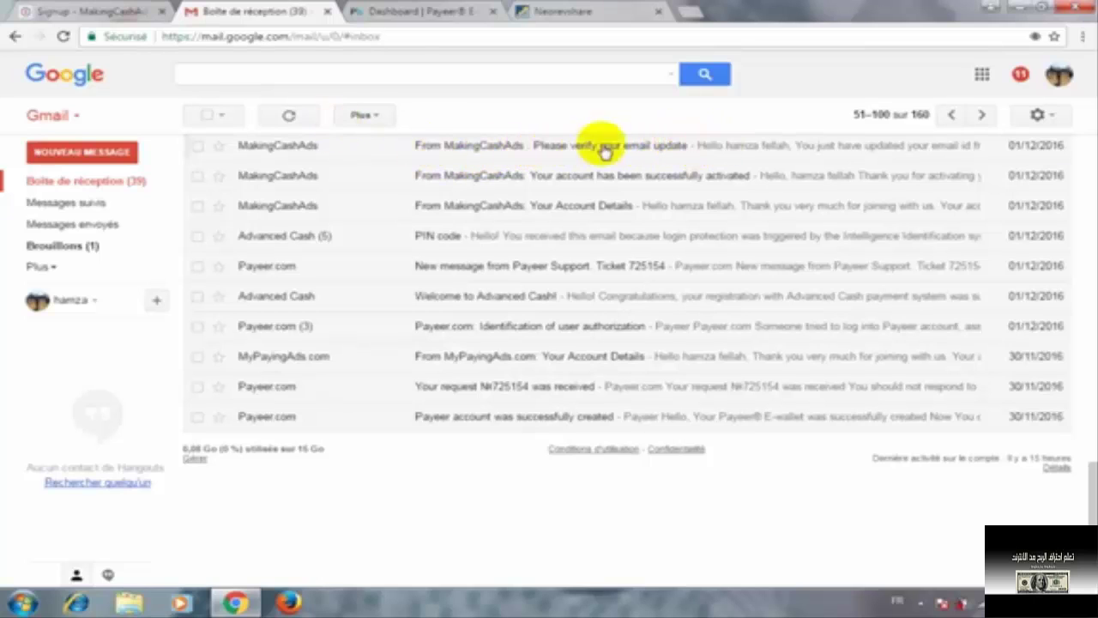
{"action": "left_click", "coordinate": [79, 11]}
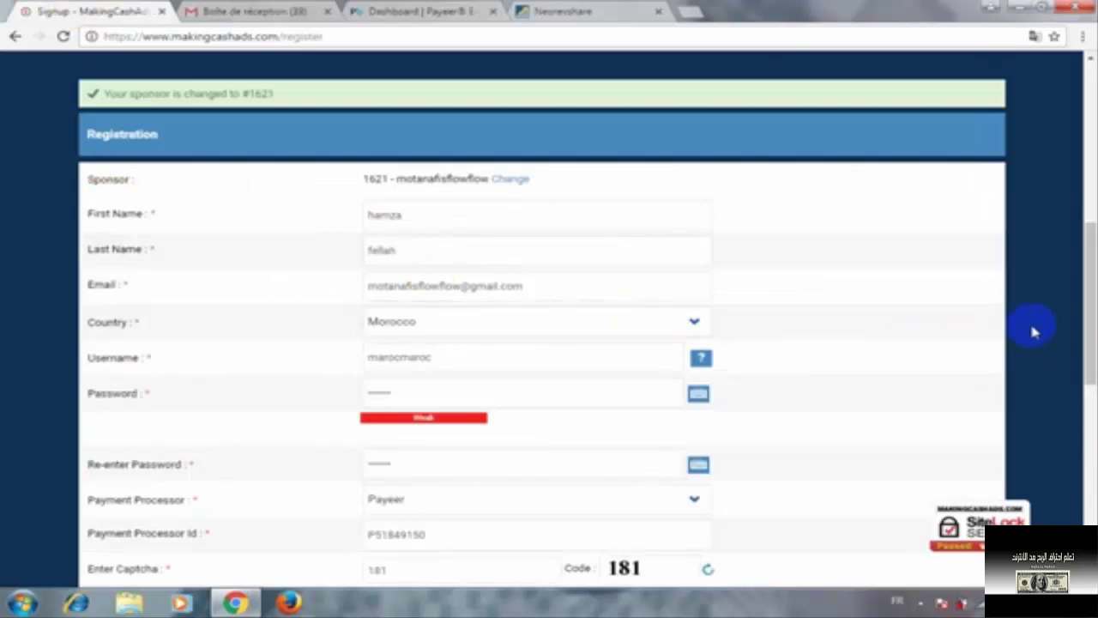
Go to the makingcashads.com/login page via the header's Login button
{"action": "scroll", "coordinate": [1032, 332], "scroll_direction": "down", "scroll_amount": 3}
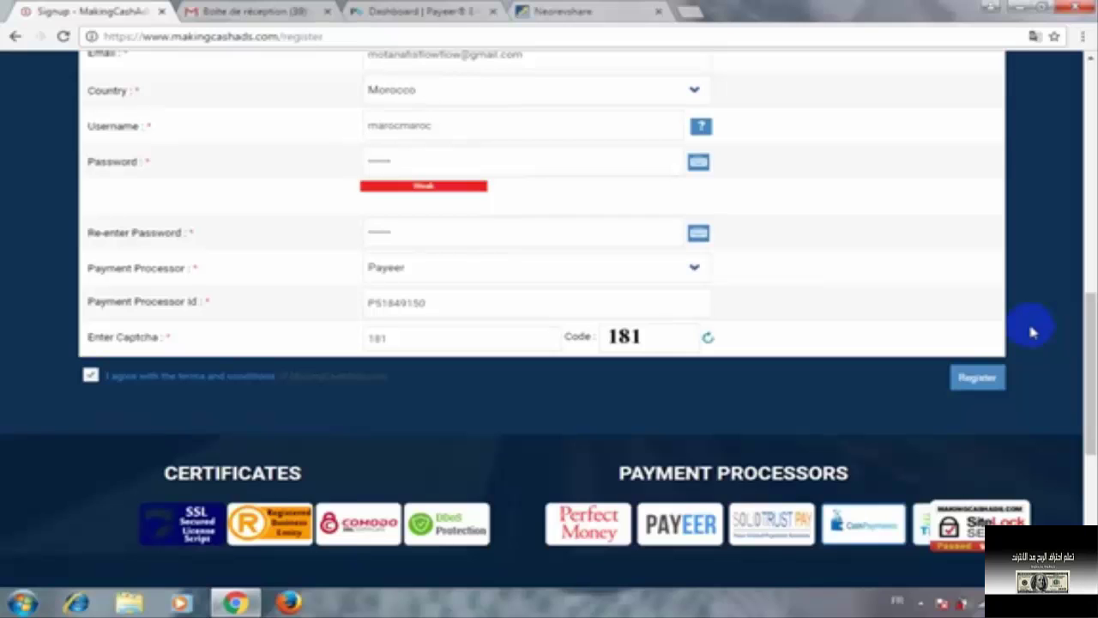
{"action": "scroll", "coordinate": [1032, 331], "scroll_direction": "up", "scroll_amount": 9}
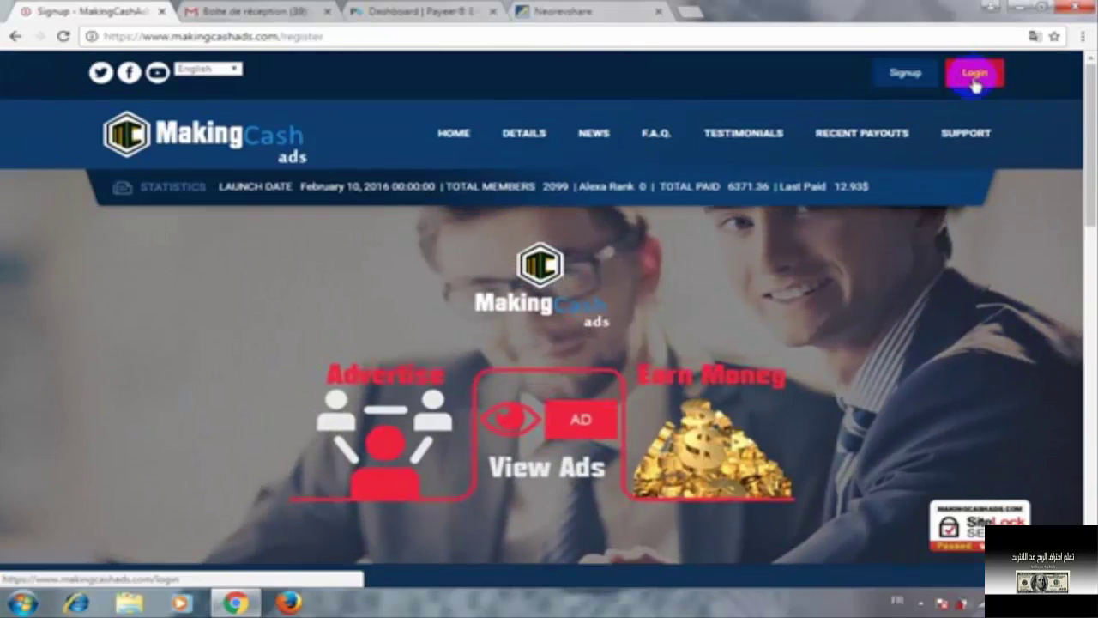
{"action": "left_click", "coordinate": [974, 79]}
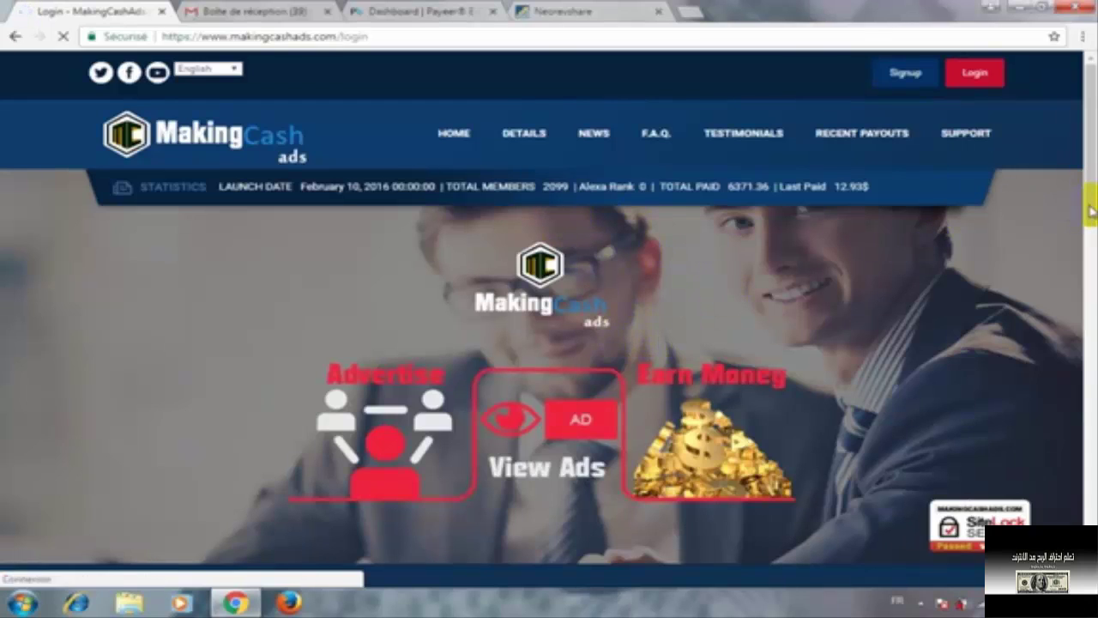
Log in with the account username, password and the captcha code
{"action": "scroll", "coordinate": [724, 341], "scroll_direction": "down", "scroll_amount": 1}
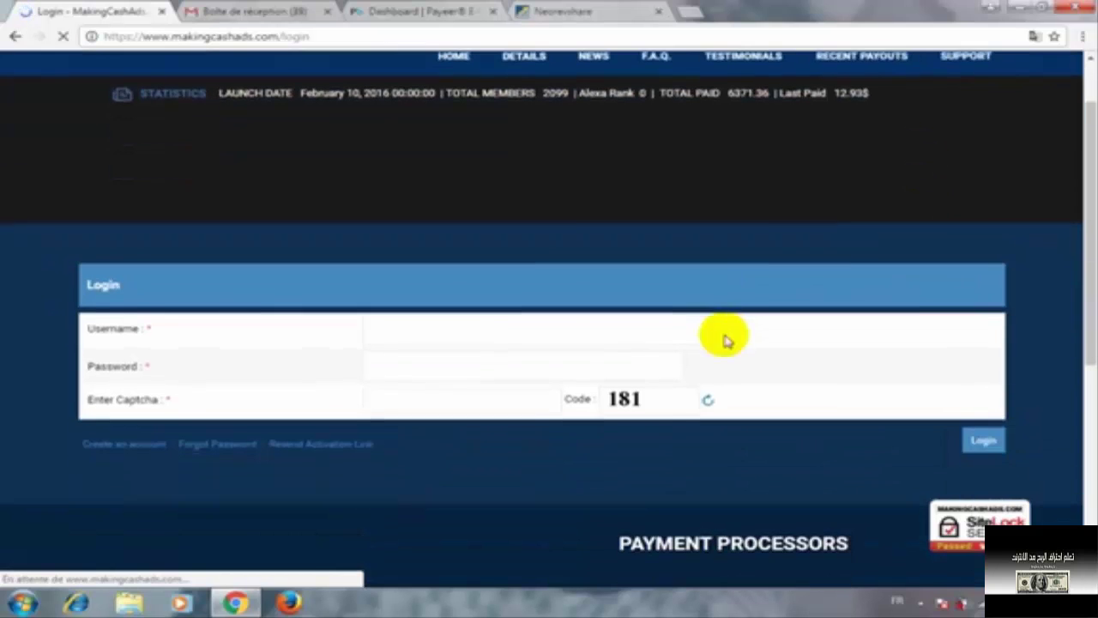
{"action": "left_click", "coordinate": [518, 335]}
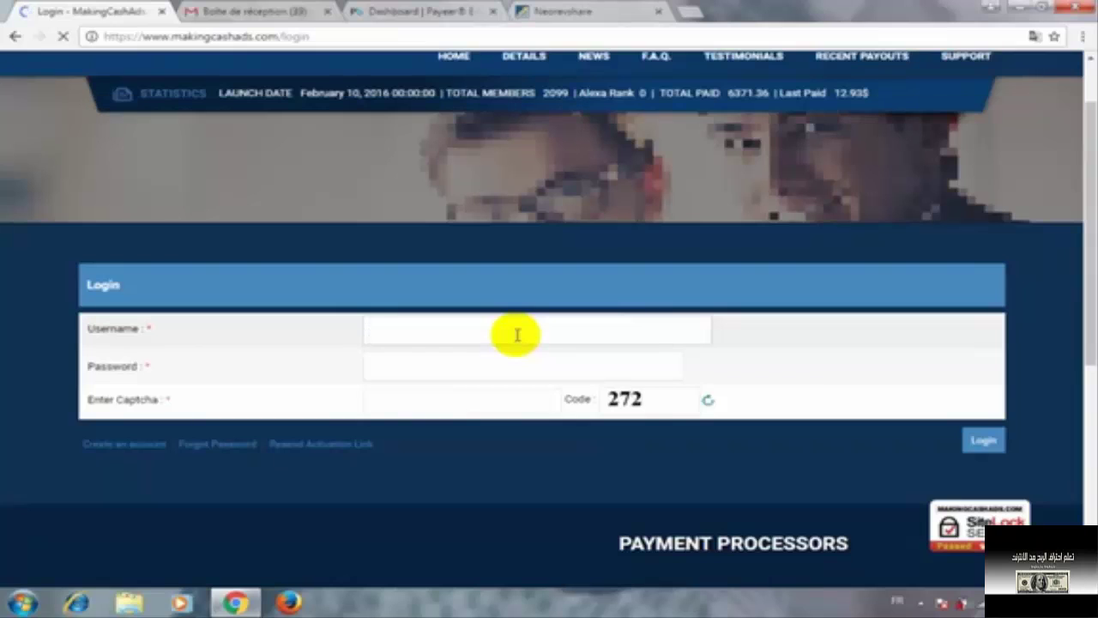
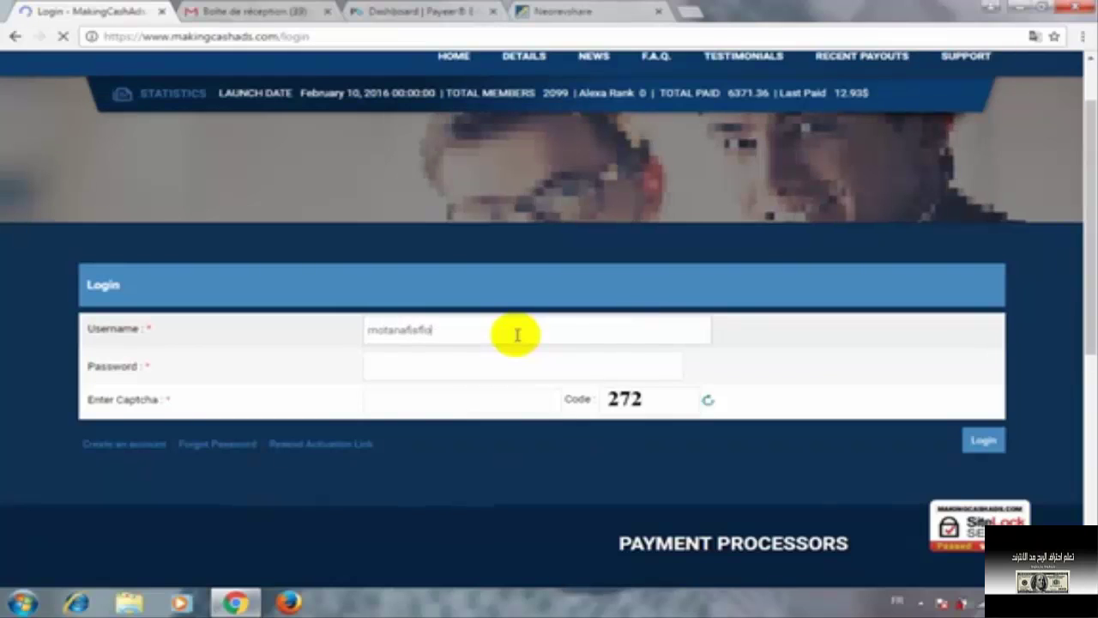
{"action": "left_click", "coordinate": [482, 374]}
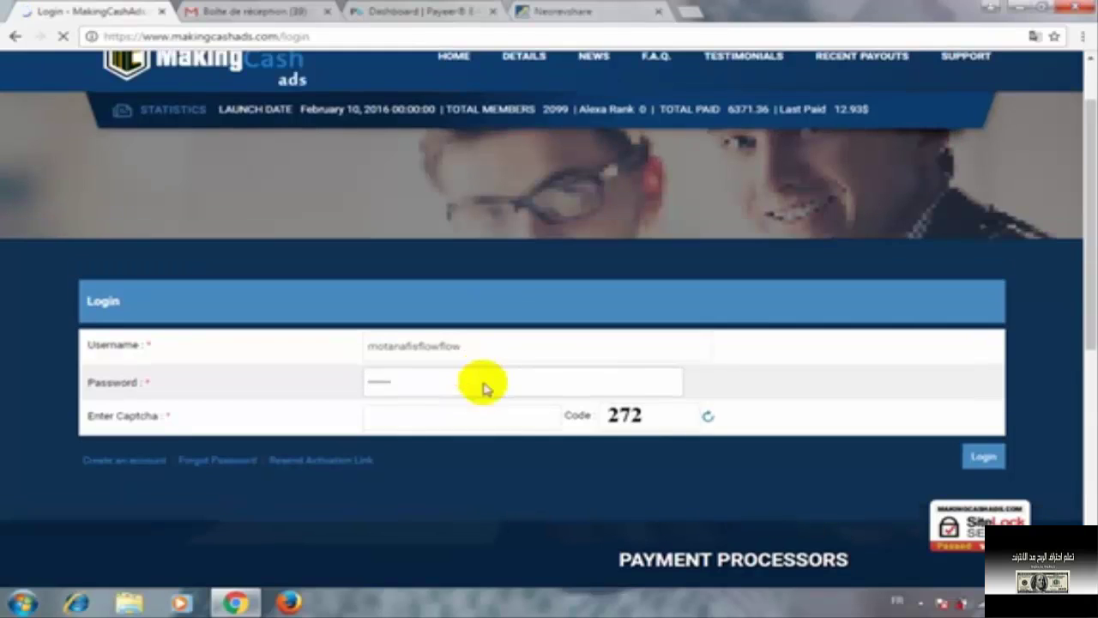
{"action": "scroll", "coordinate": [463, 502], "scroll_direction": "down", "scroll_amount": 5}
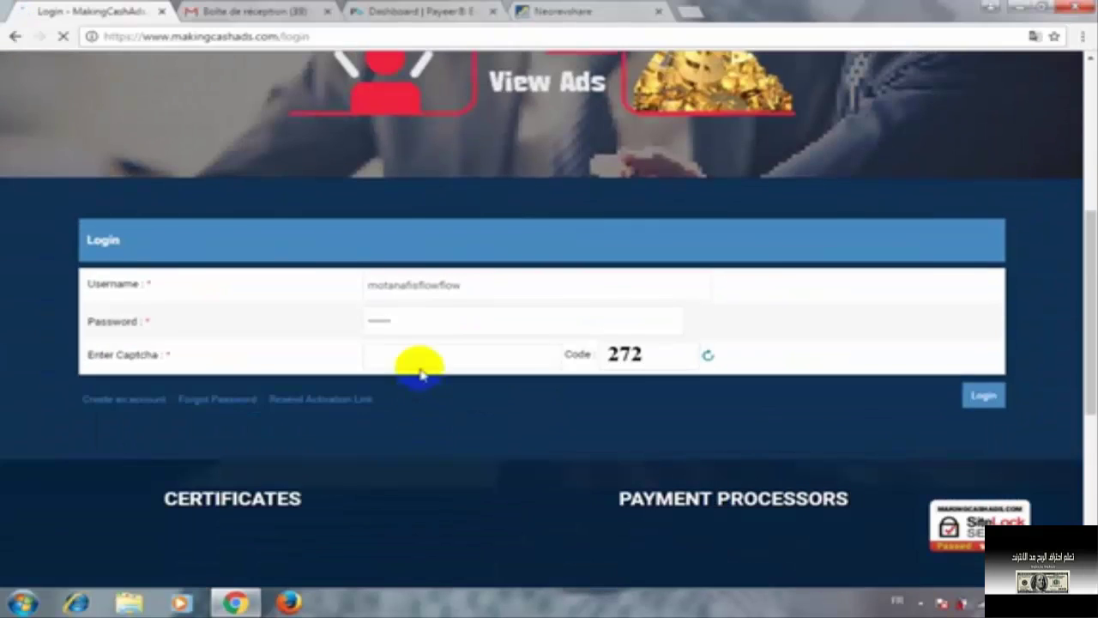
{"action": "left_click", "coordinate": [419, 352]}
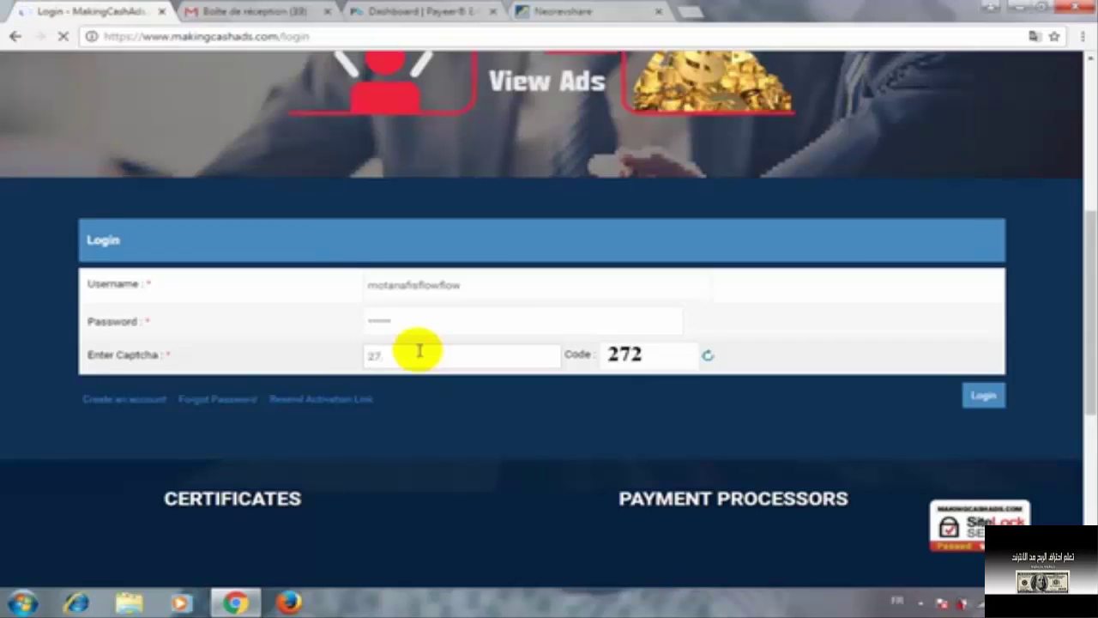
{"action": "left_click", "coordinate": [990, 399]}
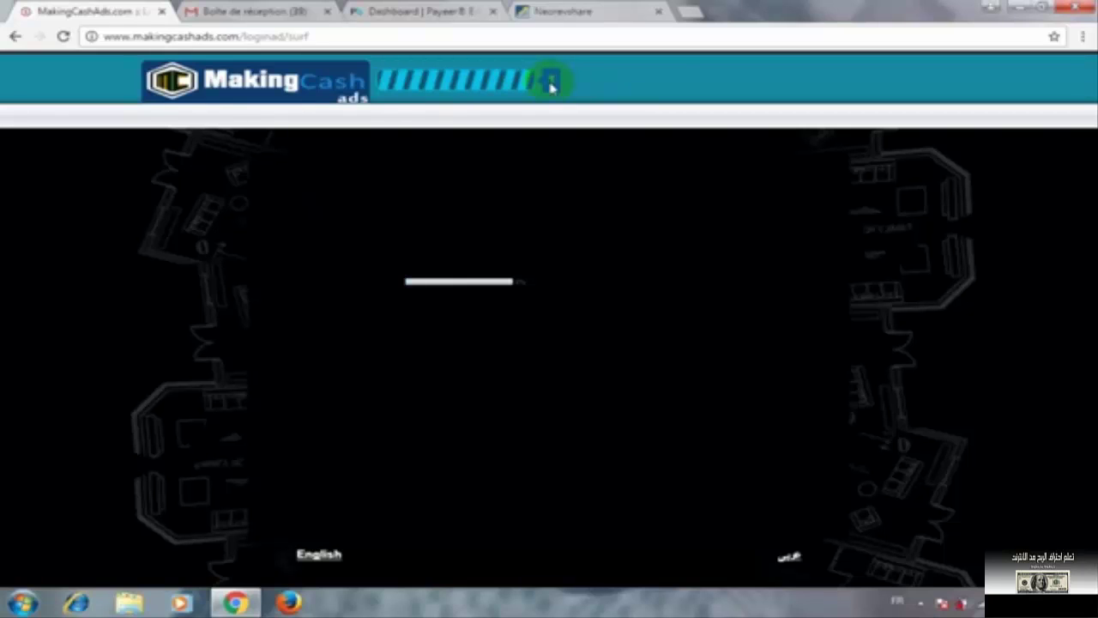
After the surf ad timer finishes, continue to the MakingCashAds.com member area
{"action": "left_click", "coordinate": [813, 120]}
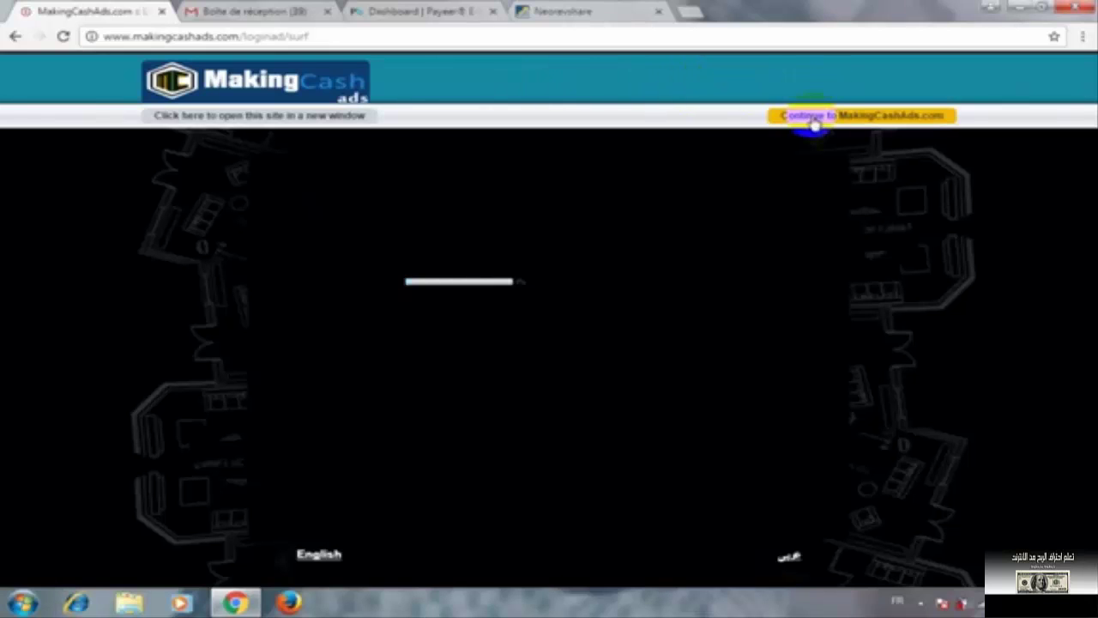
{"action": "left_click", "coordinate": [818, 120]}
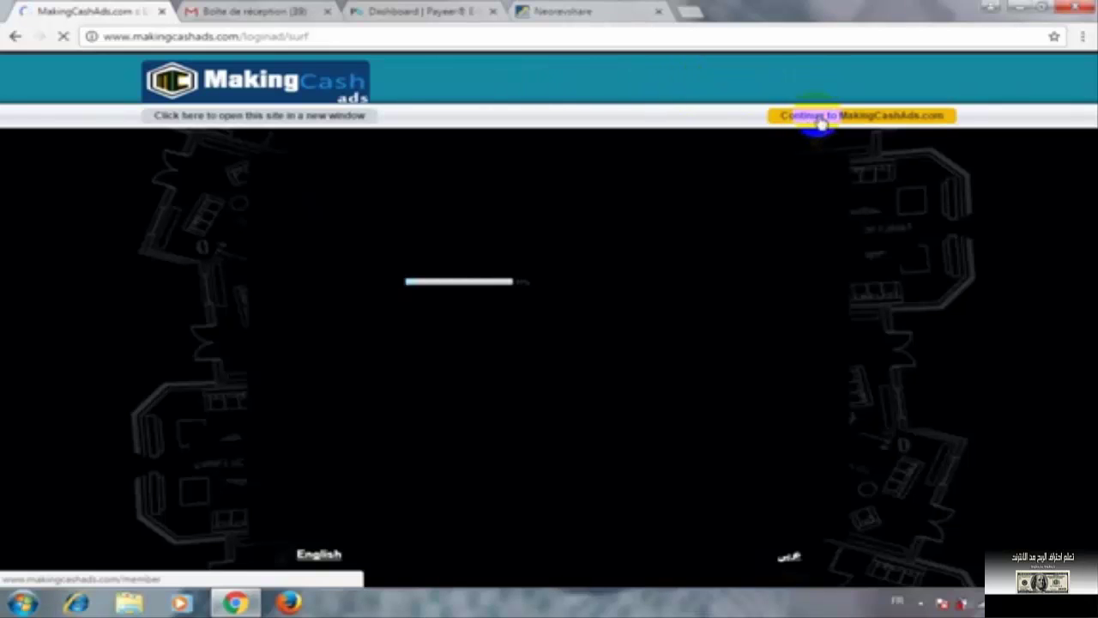